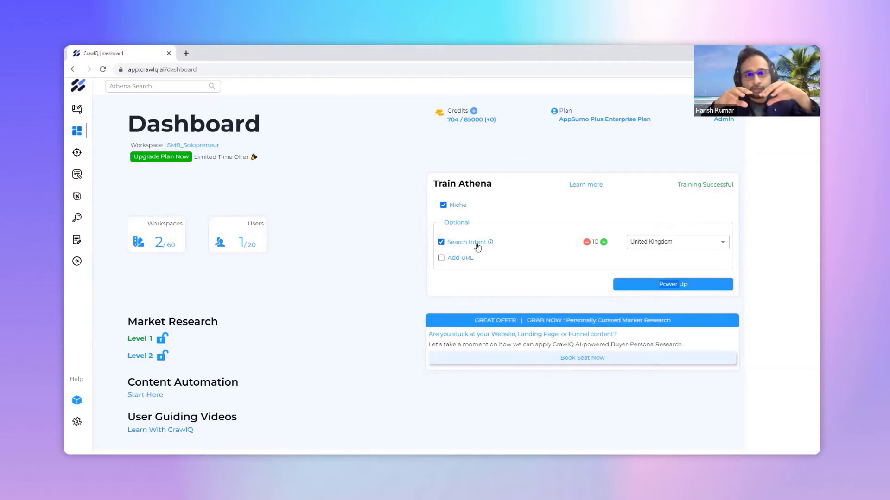
- Start a content automation outline with main topic "Increase website leads" and content idea "10 things you need to do to improve website conversion rate"
mouse_move(490, 243)
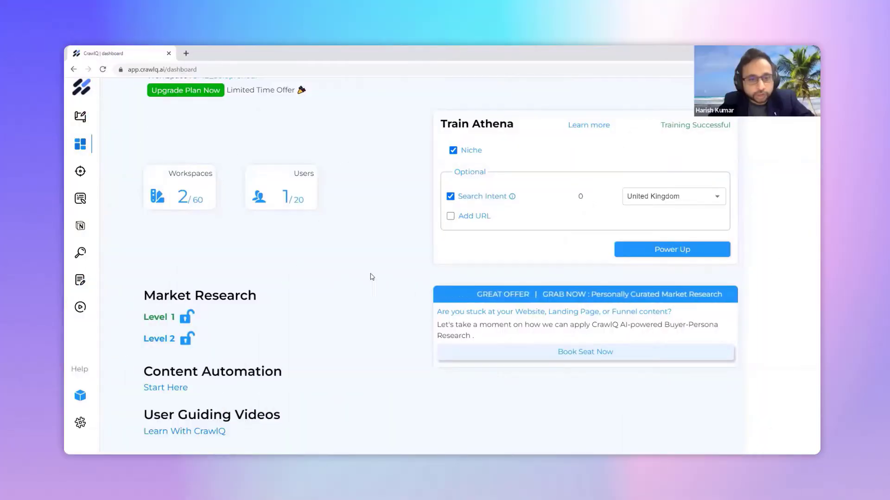
click(173, 392)
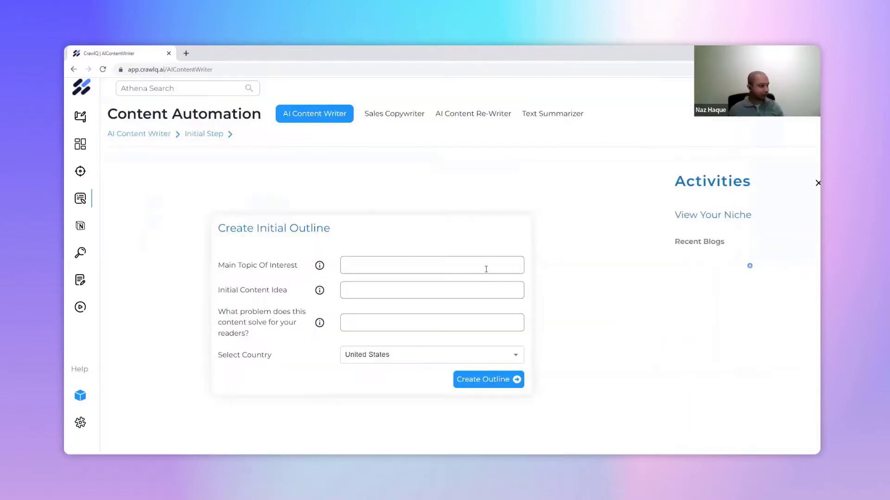
click(432, 265)
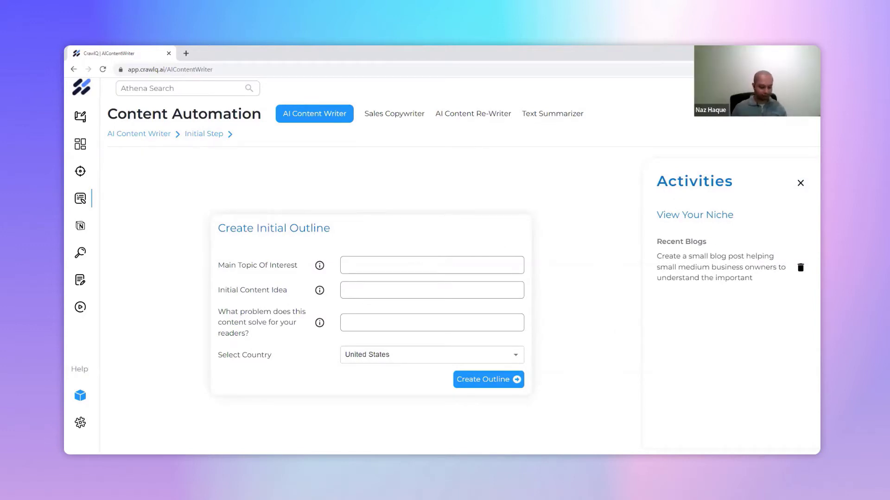
text(Increaswe)
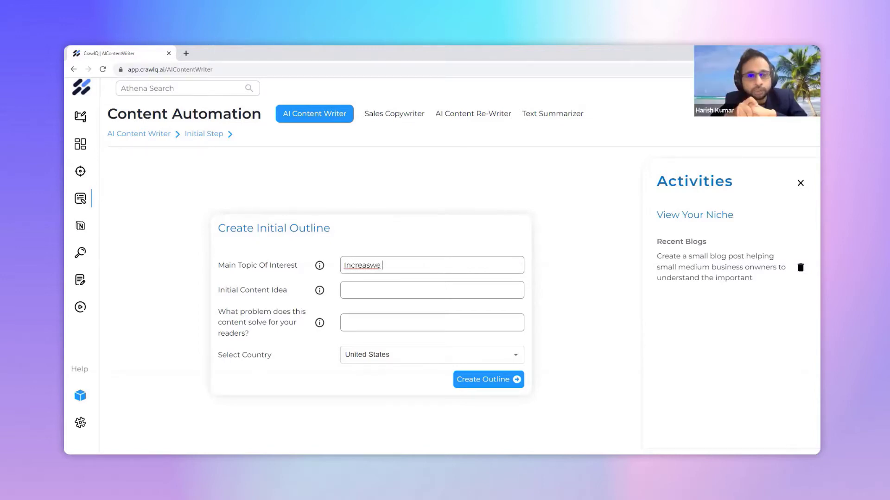
key(BackSpace)
key(BackSpace)
text(e website)
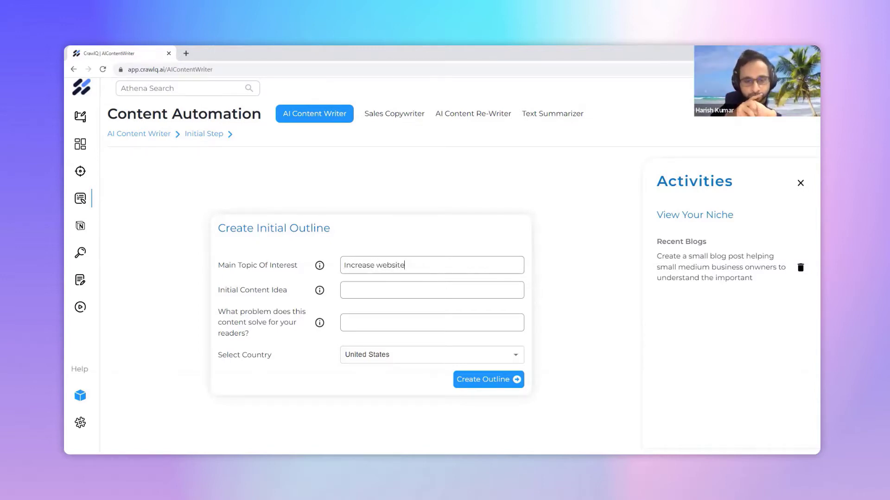
text(leads10 things you need to do to improve website conv)
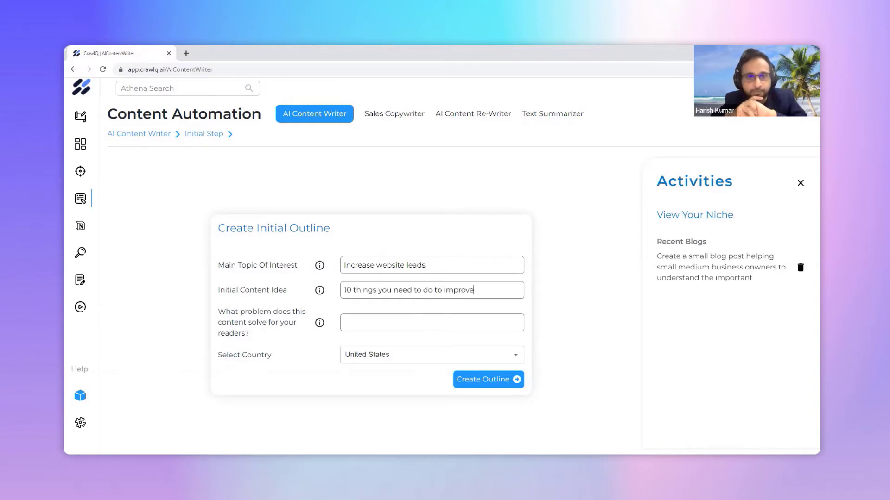
- Describe the problem the content solves for readers as "Helps them to understand how to gain more sales opportunities from their website"
click(432, 317)
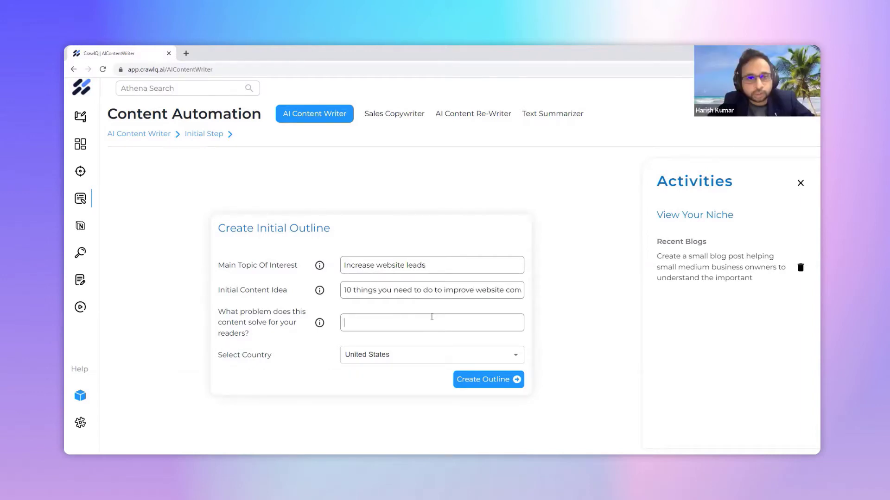
text(Help)
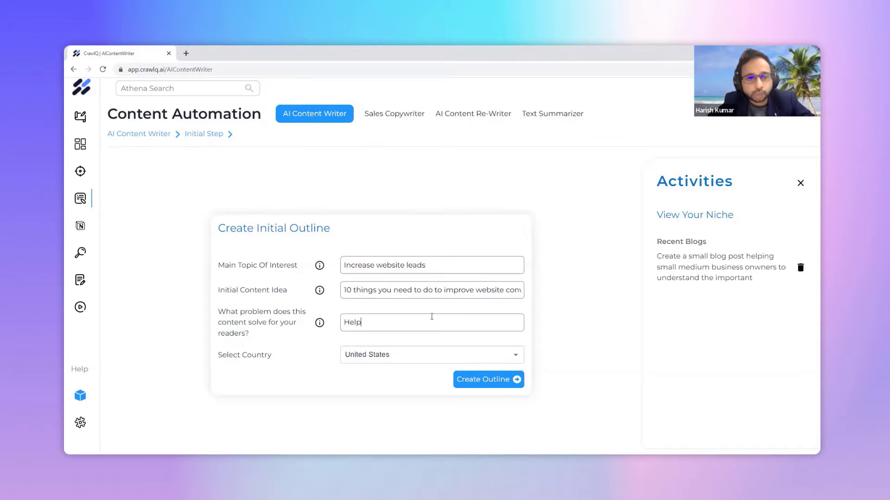
text(s them to u)
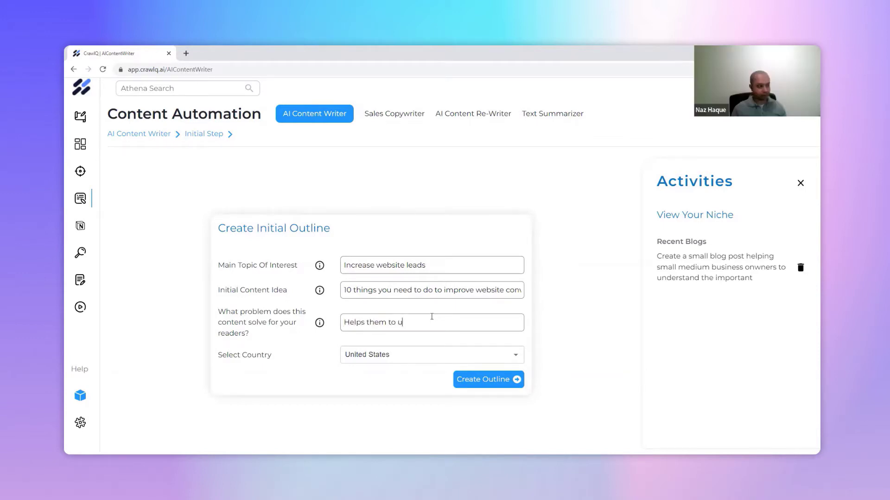
text(nderstand how to gain more sales opportunities from their website)
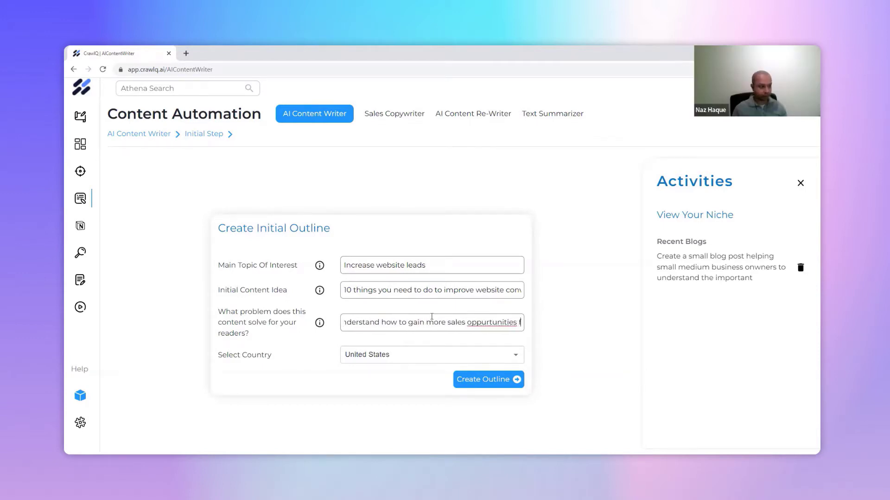
- Set the outline's country to United Kingdom and create the outline
click(495, 357)
click(457, 333)
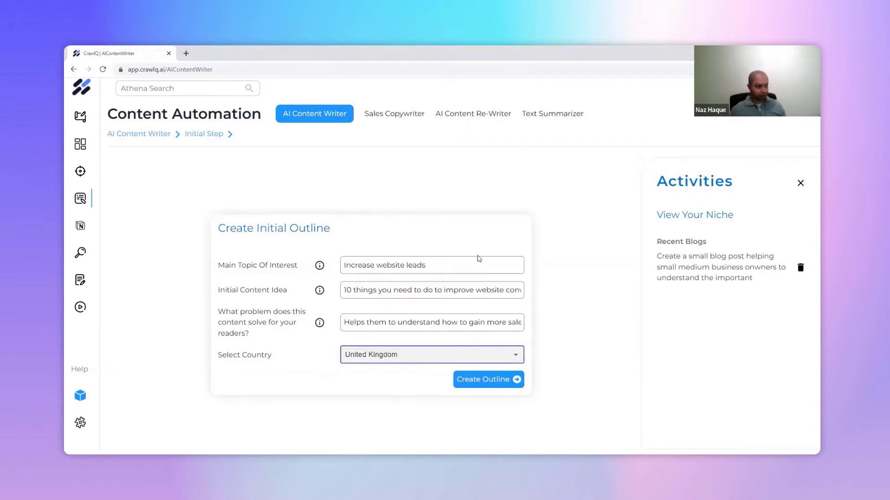
click(485, 380)
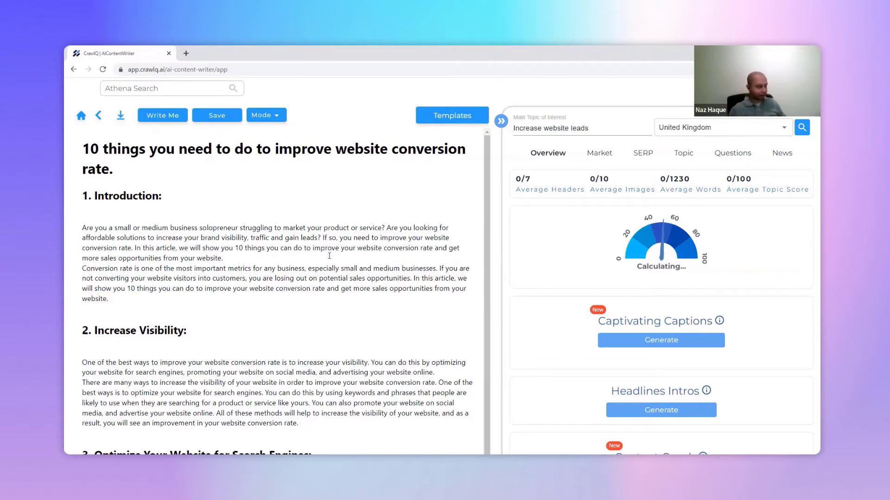
- Read through the generated article from its title and introduction to the final section on social media promotion
scroll(329, 255, down, 1)
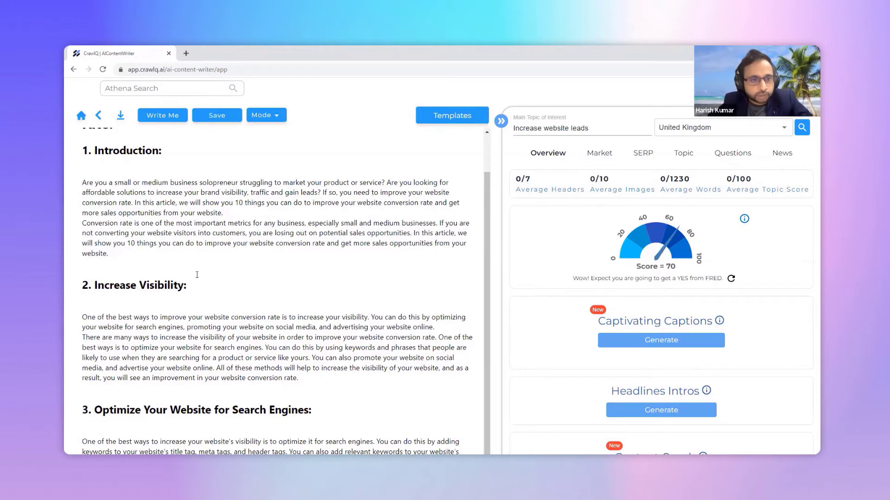
scroll(197, 275, down, 1)
scroll(197, 274, up, 1)
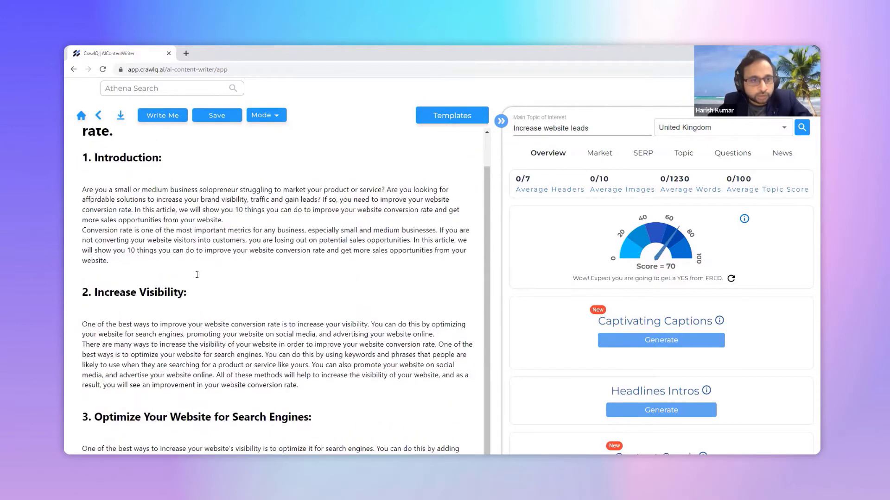
scroll(197, 274, down, 1)
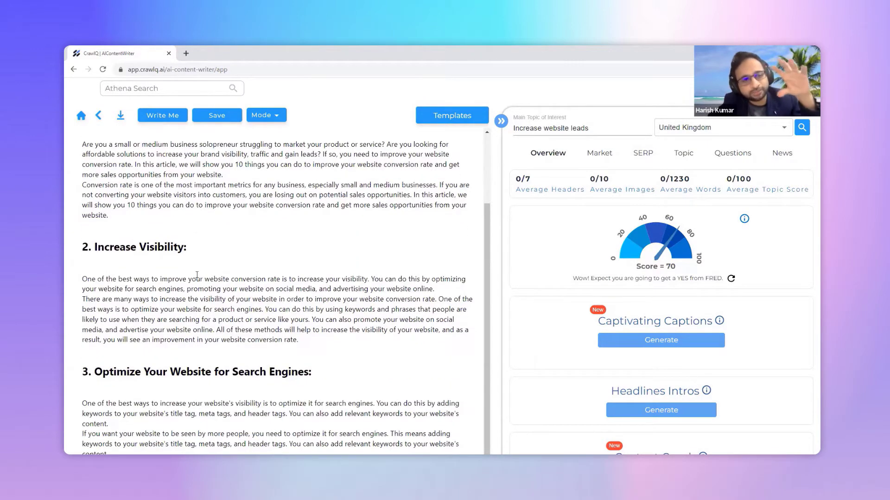
scroll(197, 275, up, 2)
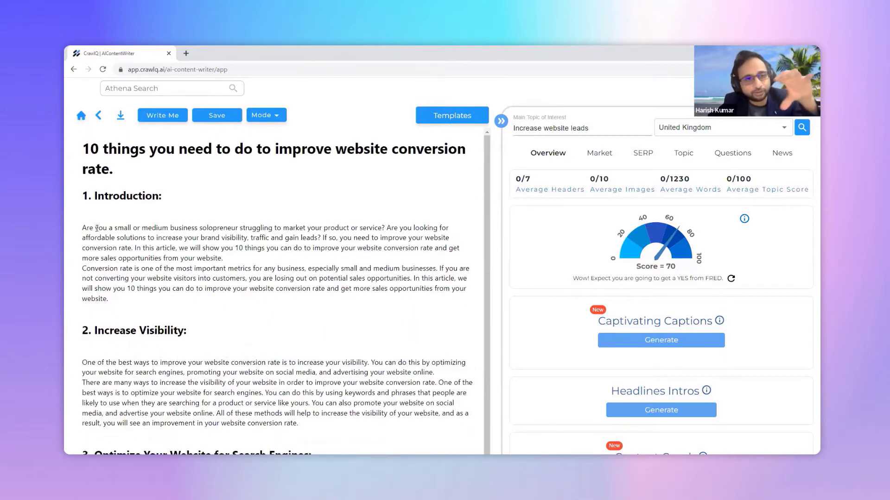
scroll(158, 238, down, 2)
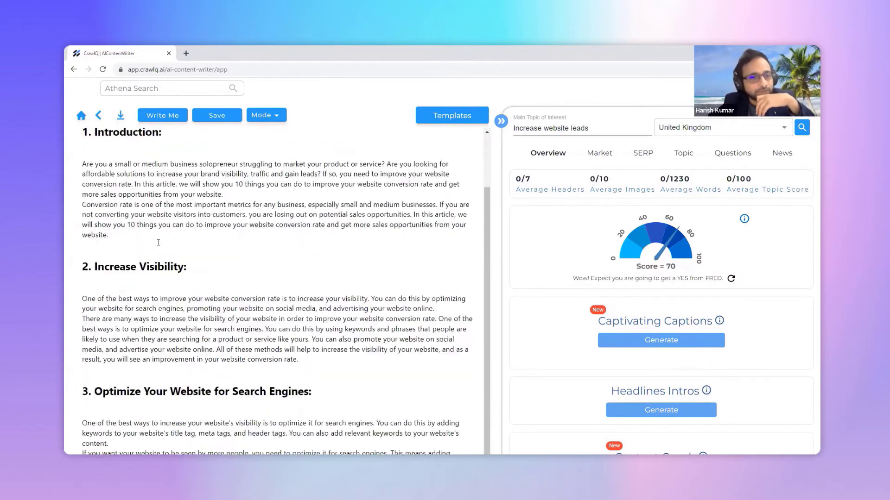
scroll(158, 240, up, 2)
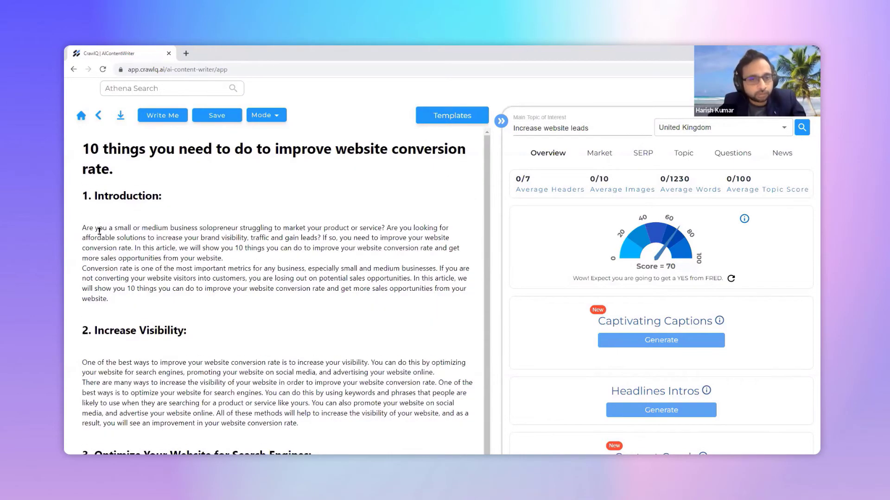
scroll(99, 231, down, 5)
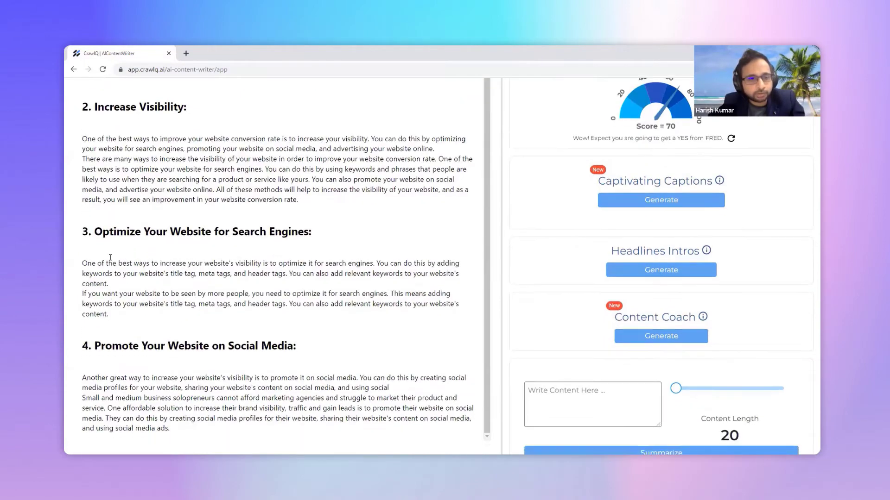
scroll(110, 257, down, 1)
scroll(355, 268, up, 6)
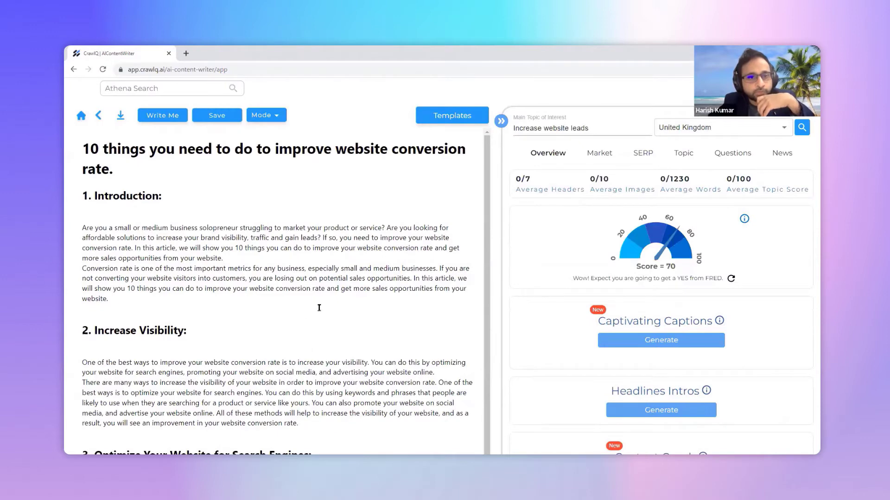
scroll(134, 414, down, 2)
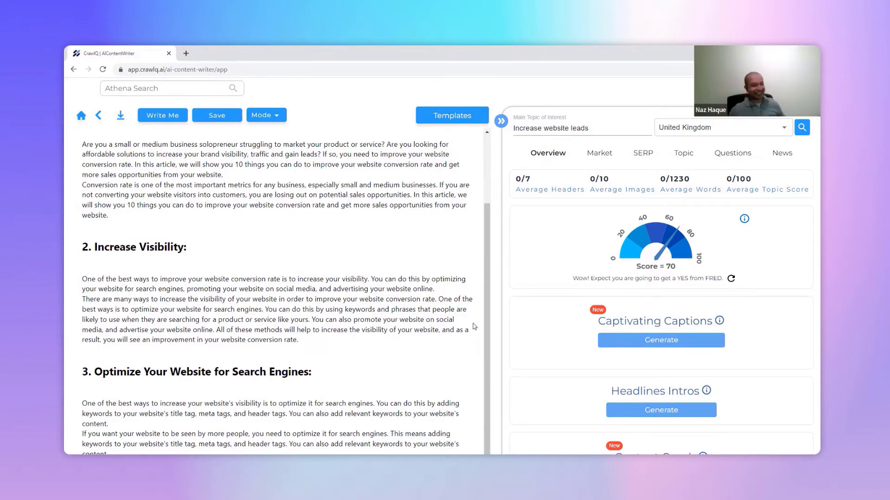
scroll(406, 316, up, 4)
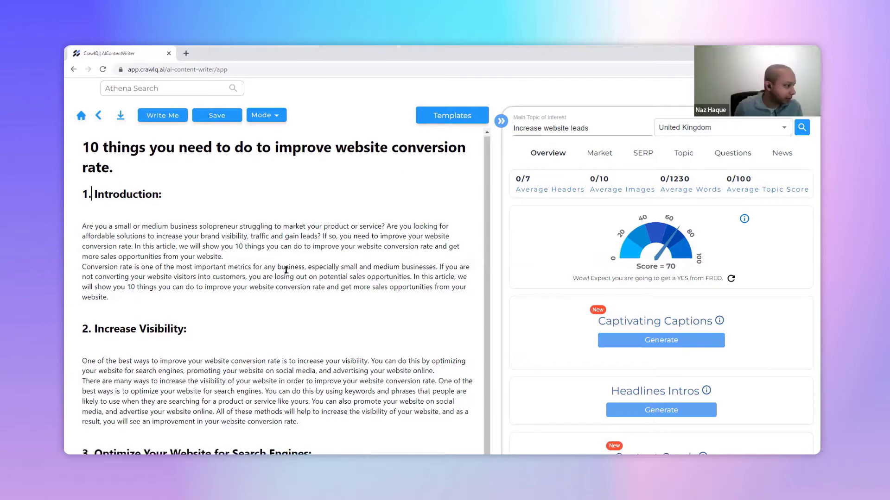
scroll(292, 267, down, 6)
scroll(299, 271, up, 6)
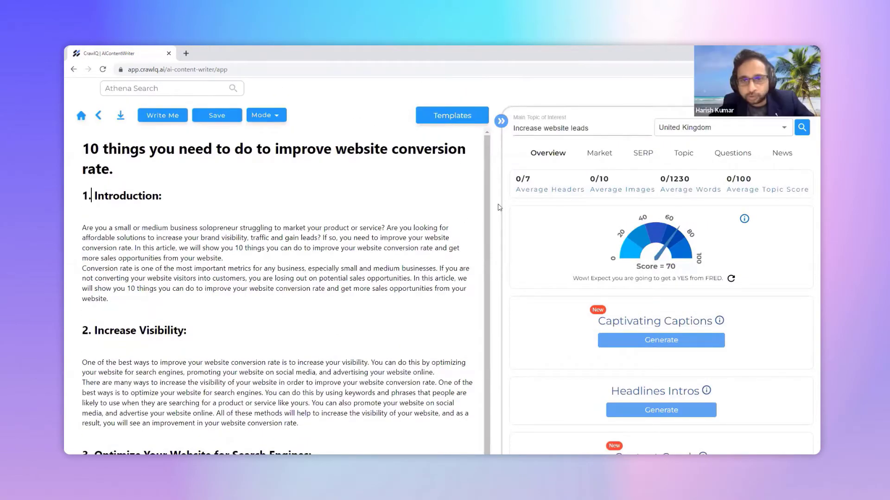
- Delete and re-enter one character in the introduction's first paragraph to refresh the article's content metrics
click(443, 200)
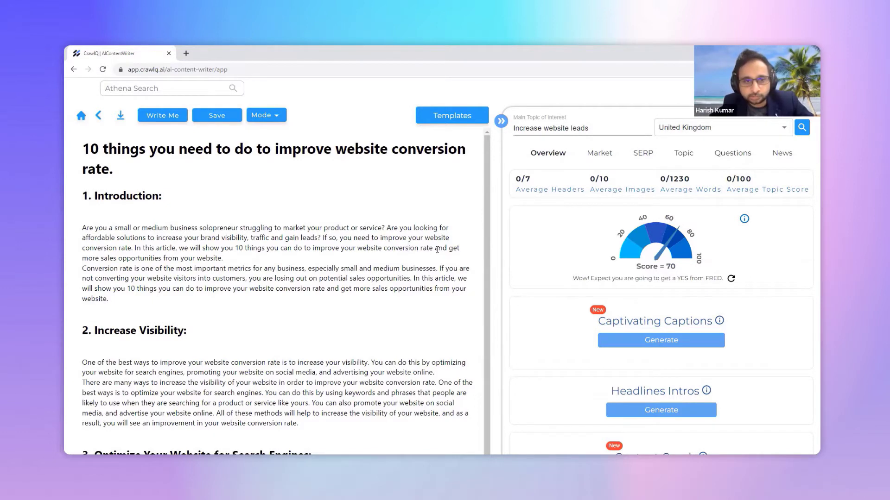
key(Delete)
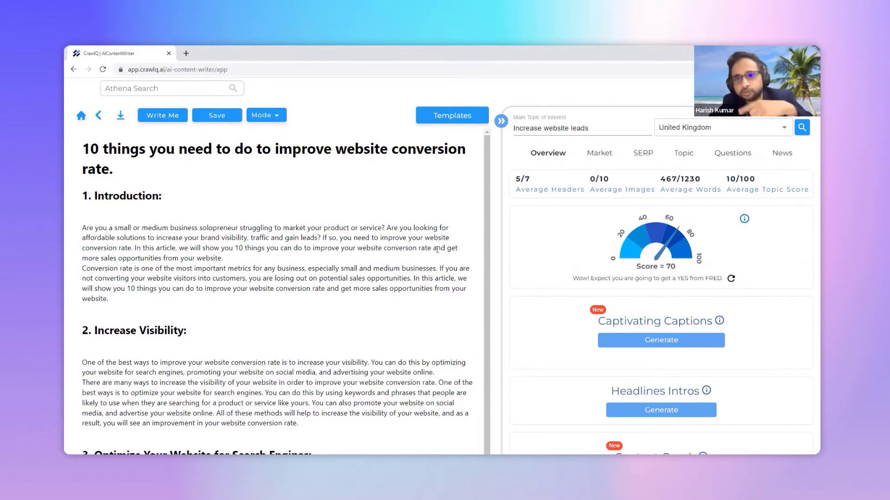
text(i)
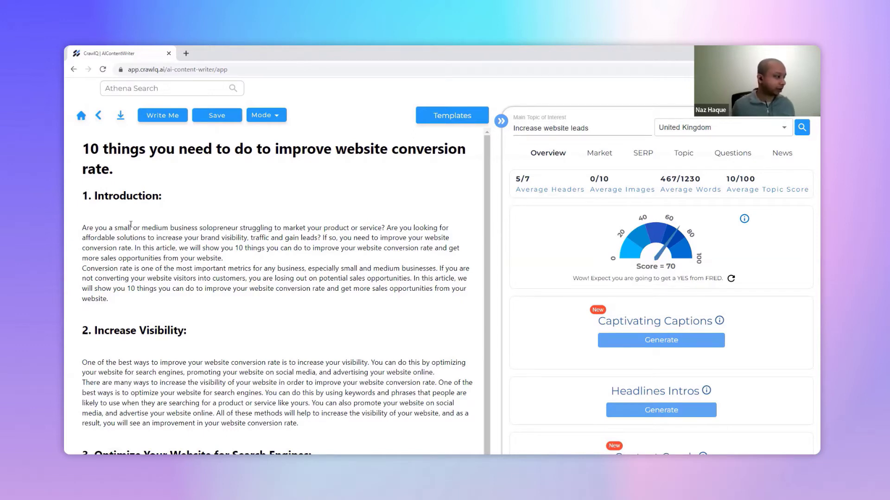
- Look through the article's sections and generate Captivating Captions for it
scroll(130, 224, down, 2)
scroll(632, 325, down, 2)
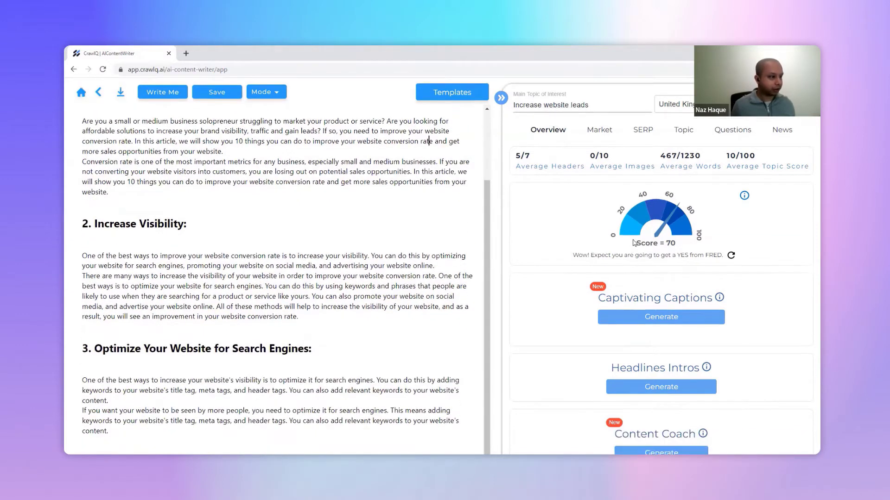
scroll(396, 257, down, 2)
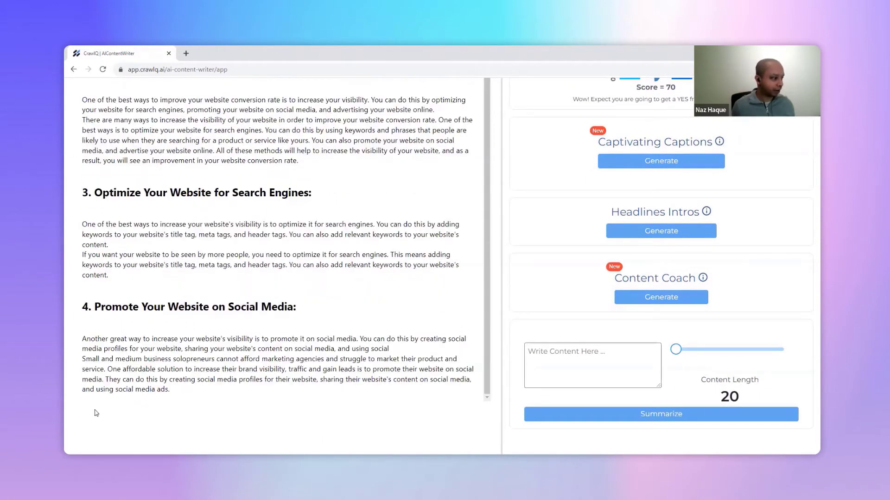
scroll(144, 398, up, 6)
scroll(664, 277, down, 4)
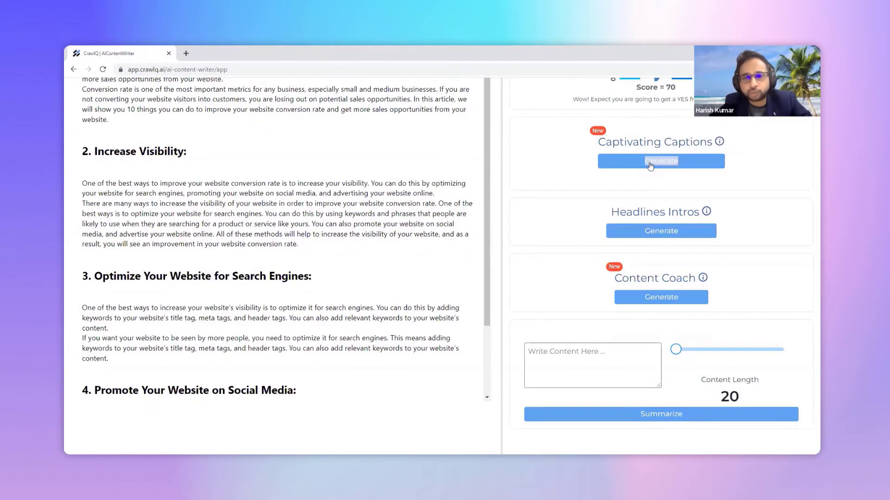
click(650, 162)
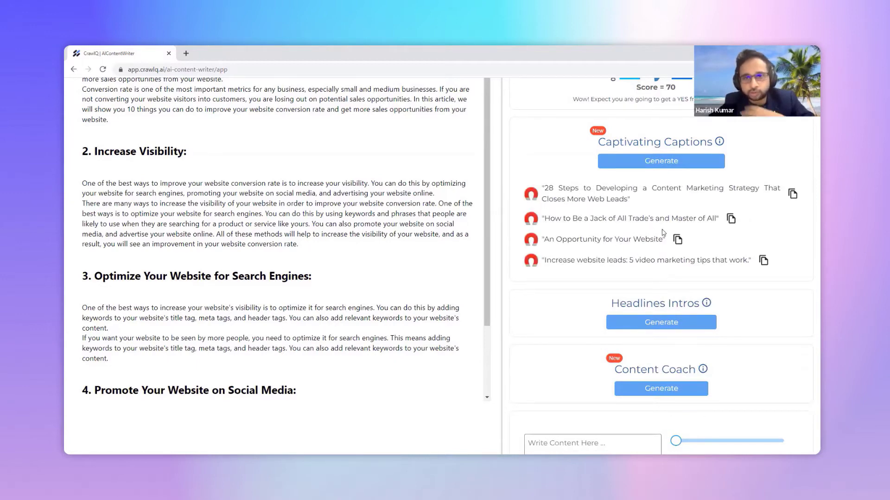
- Review the suggested captions and generate another batch of Captivating Captions
scroll(696, 227, down, 1)
scroll(665, 217, up, 1)
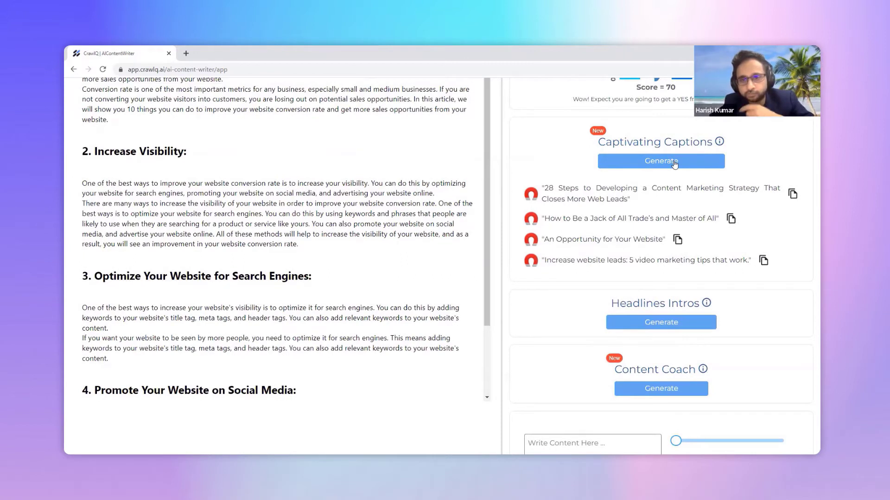
click(674, 163)
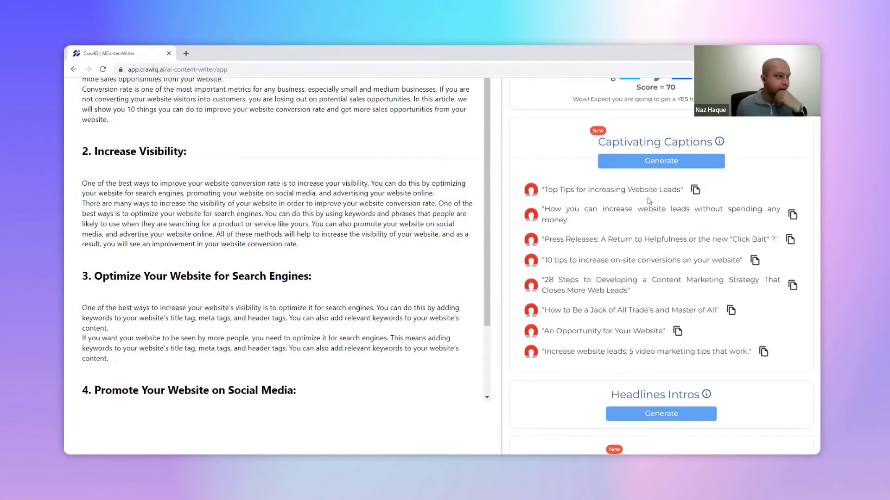
- Examine the full list of caption suggestions alongside the article and its content metrics
scroll(648, 200, up, 3)
scroll(617, 308, down, 1)
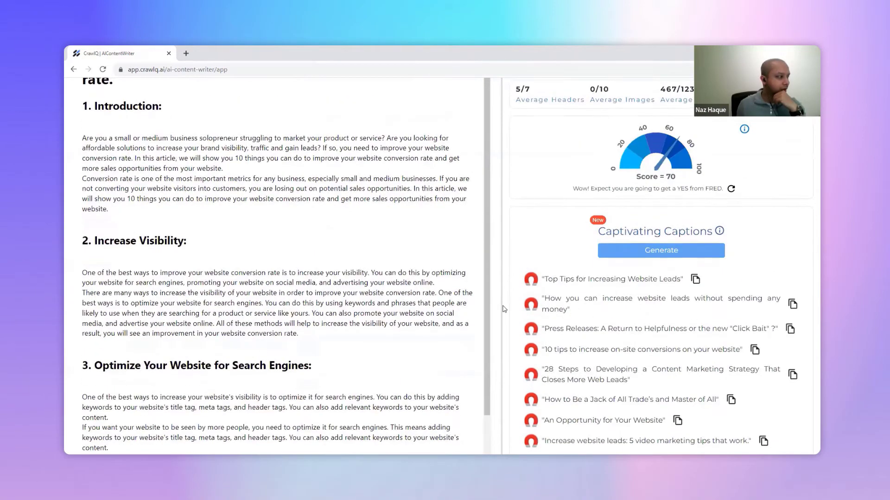
scroll(502, 308, up, 2)
scroll(291, 187, down, 2)
scroll(705, 327, down, 3)
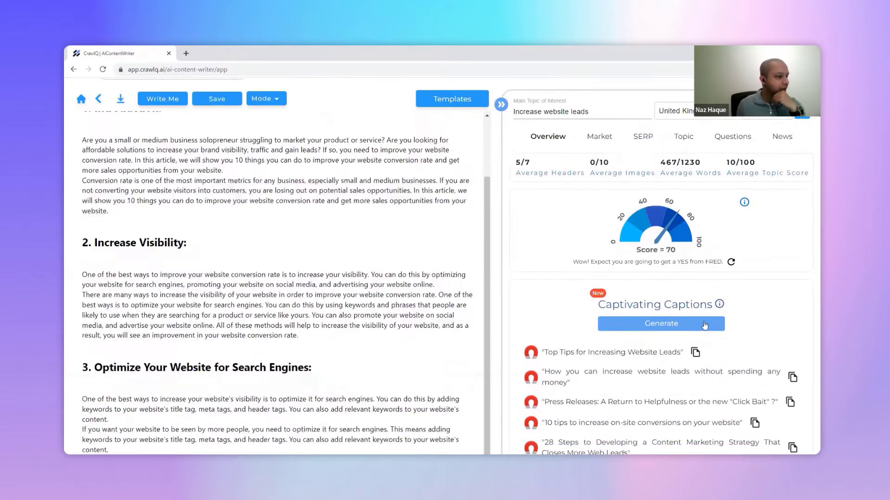
scroll(640, 343, up, 3)
scroll(608, 360, up, 1)
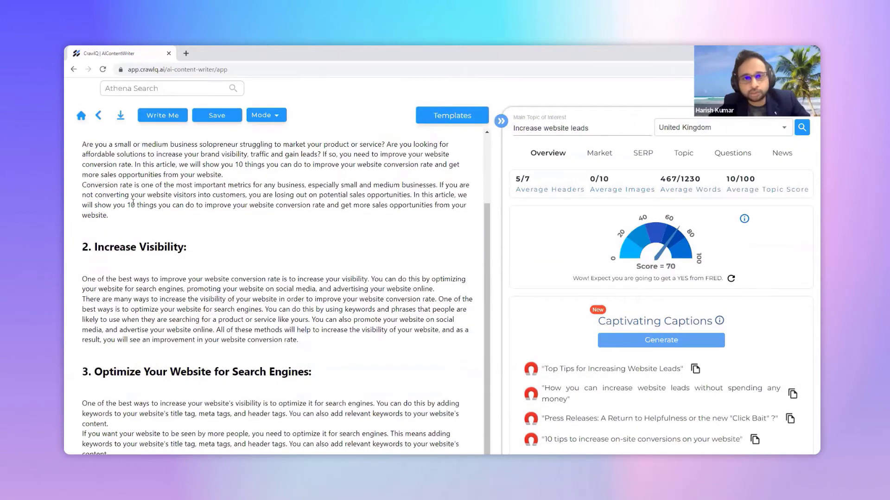
- Replace the article title with the suggested caption 10 tips to increase on-site conversions on your website, without its quotation marks
scroll(175, 181, up, 2)
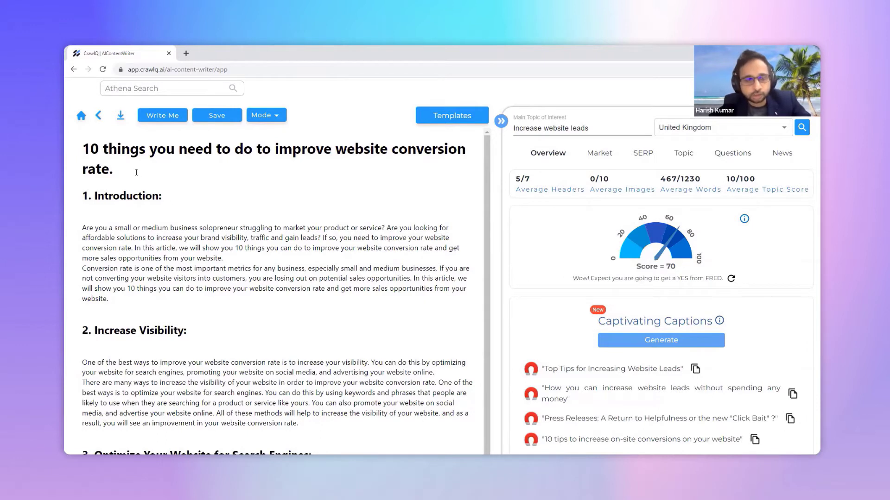
drag(112, 157, 91, 149)
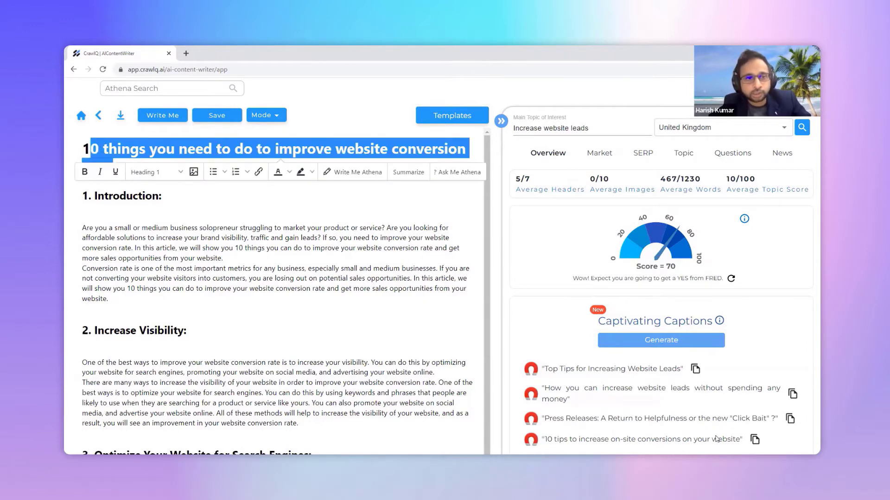
click(753, 442)
click(125, 173)
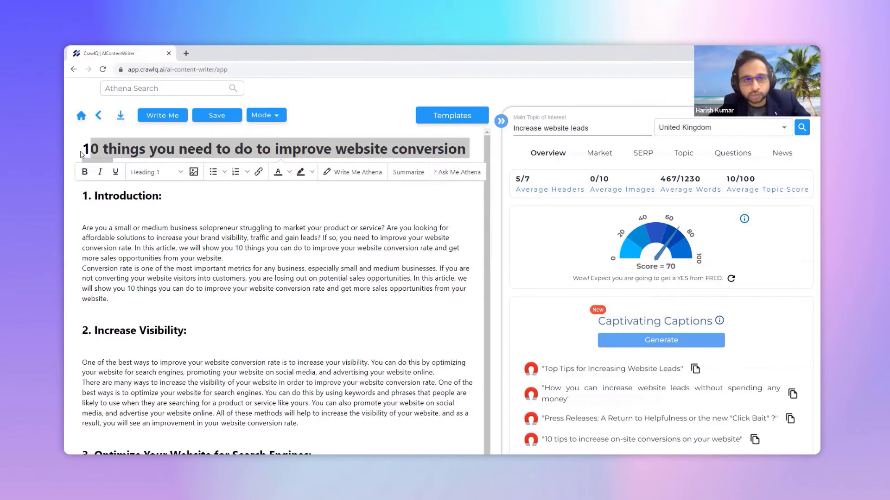
click(146, 149)
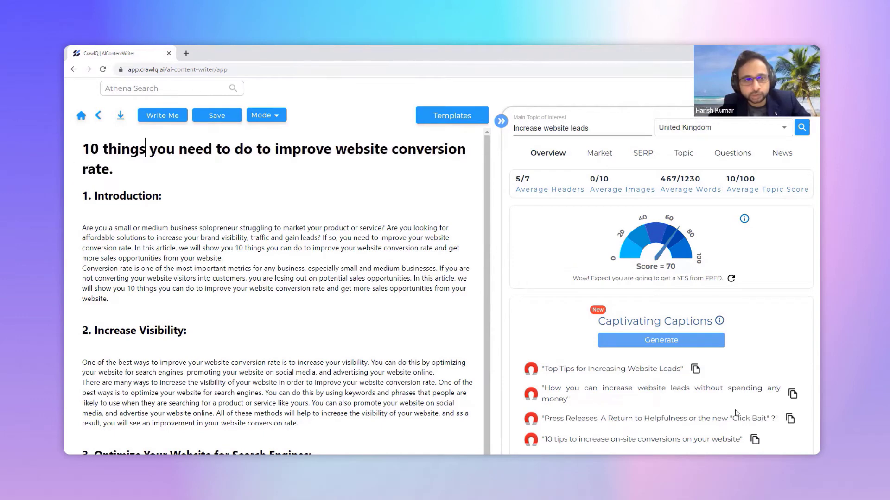
triple_click(102, 165)
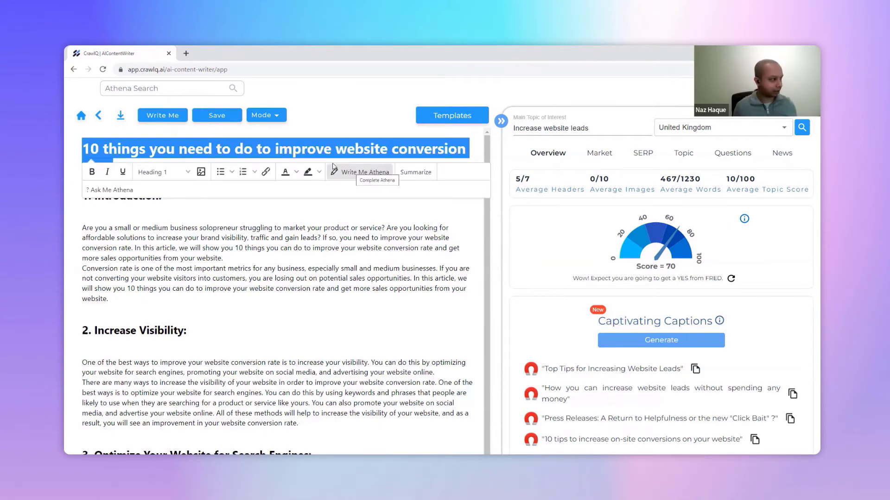
key(BackSpace)
text("10 tips to increase on-site conversions on your website")
key(BackSpace)
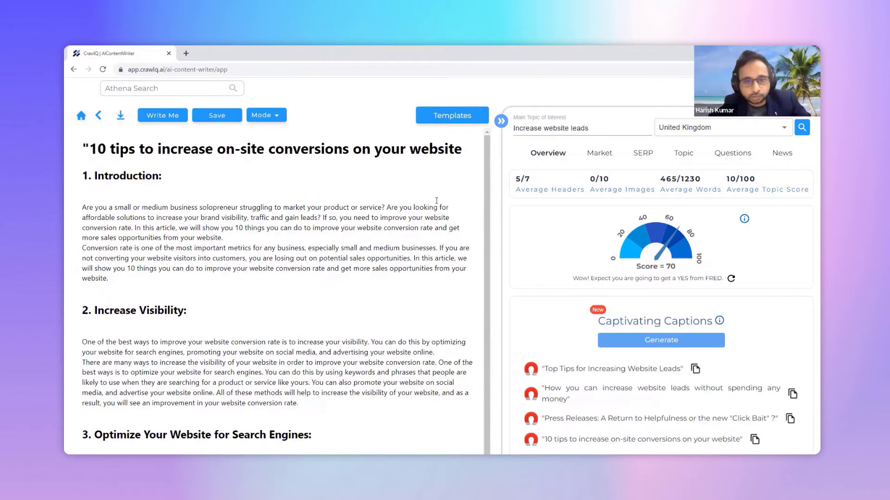
key(Delete)
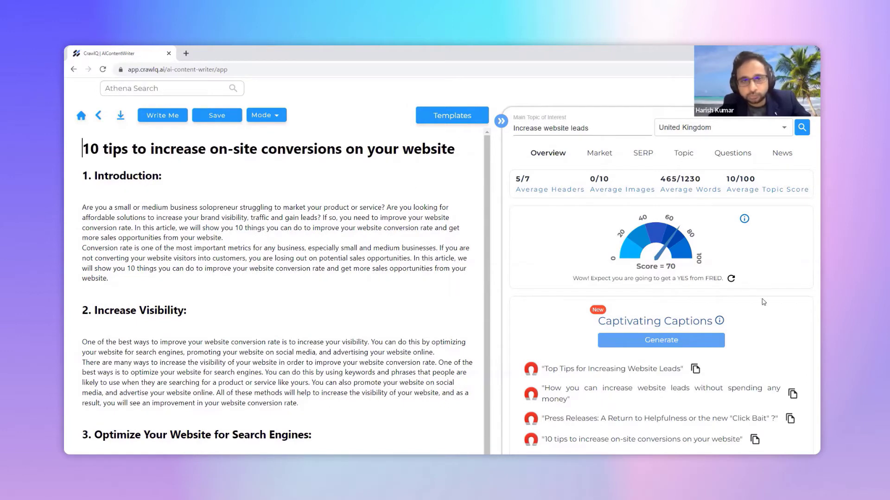
- Generate a Headlines Intro for the article
scroll(648, 301, down, 5)
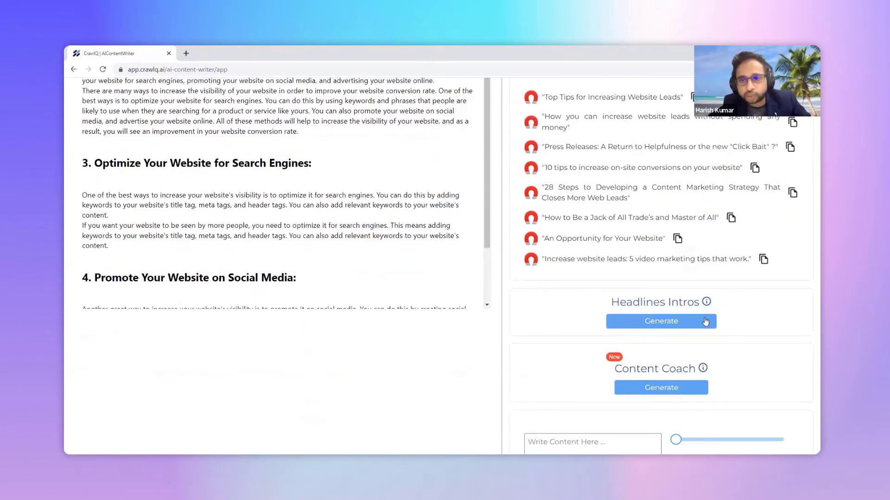
click(705, 321)
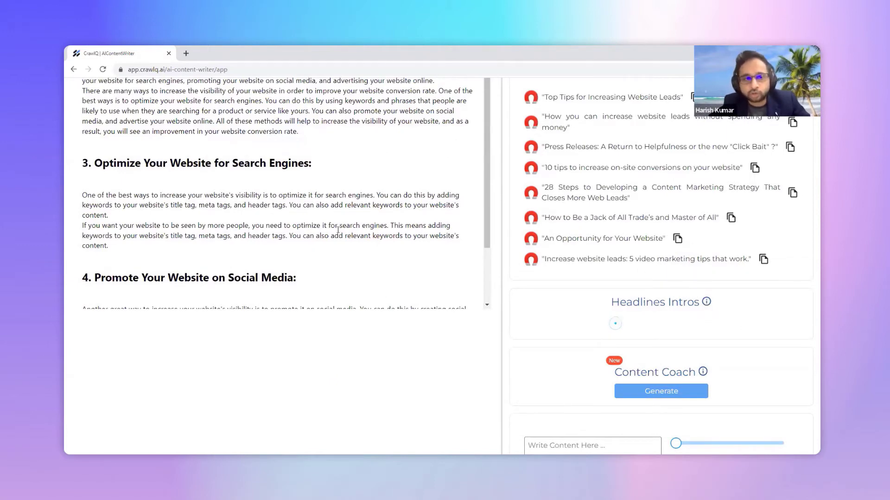
scroll(360, 232, down, 1)
scroll(359, 231, down, 2)
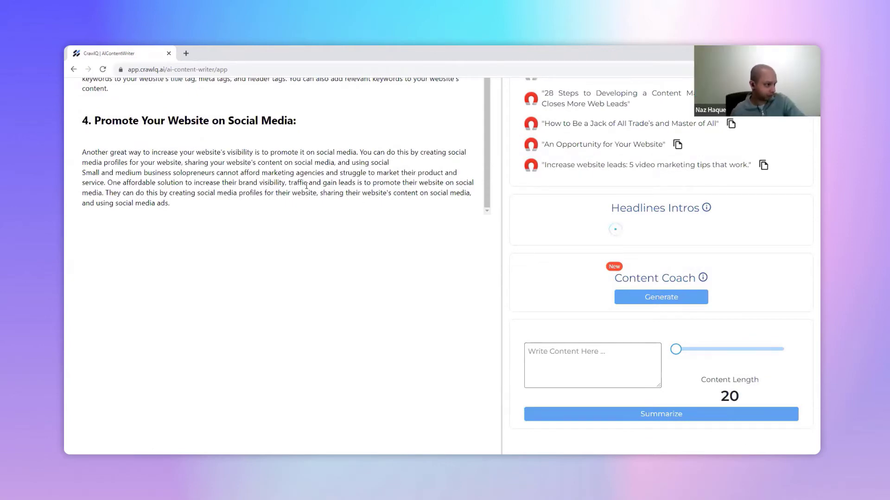
scroll(556, 208, up, 10)
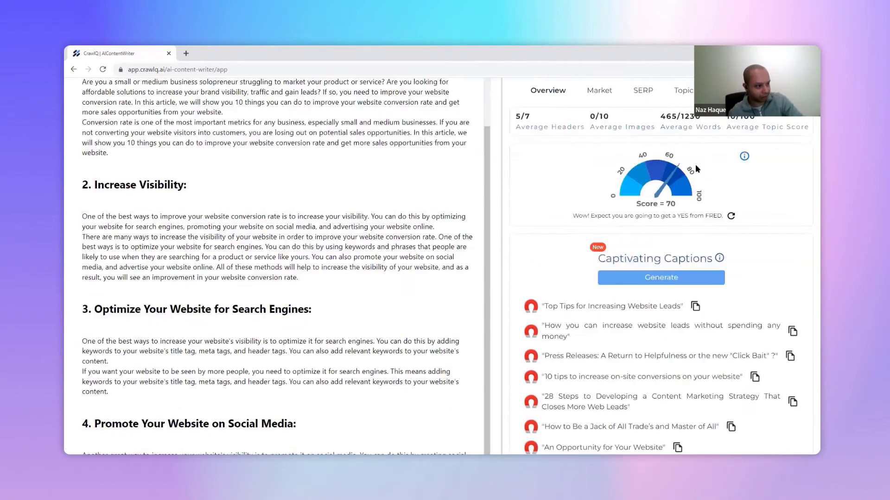
scroll(704, 186, down, 10)
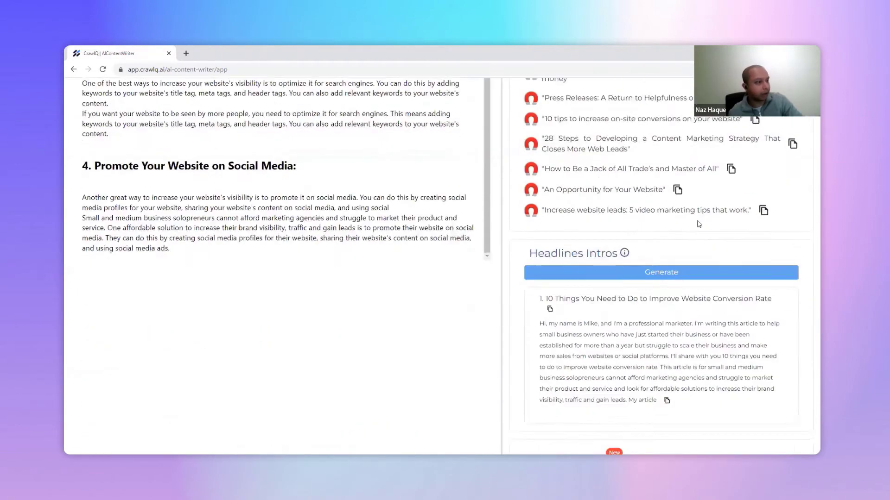
- Review the generated intro alongside the article and captions, and generate a second Headlines Intro
scroll(562, 292, up, 1)
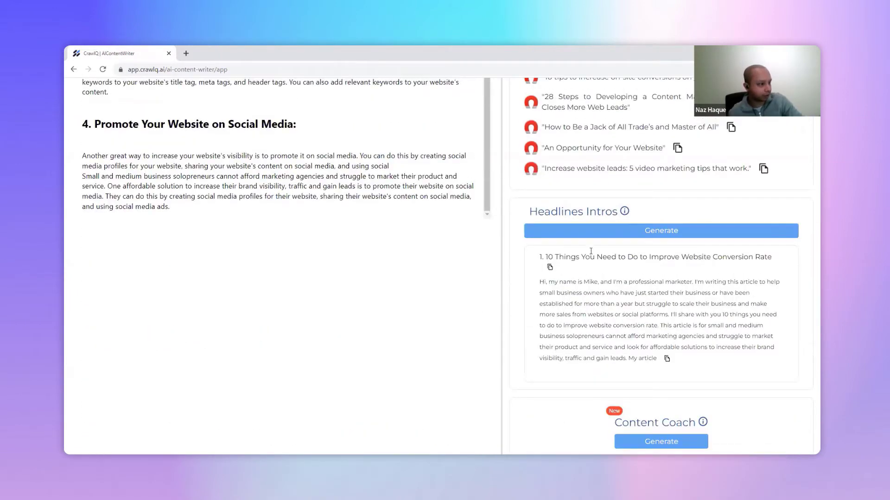
scroll(343, 228, down, 1)
scroll(596, 310, up, 4)
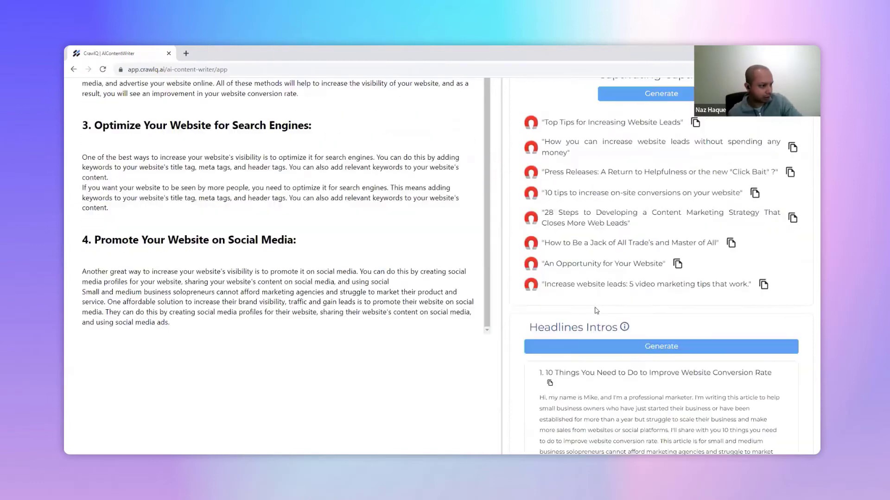
scroll(474, 294, down, 3)
scroll(407, 278, up, 12)
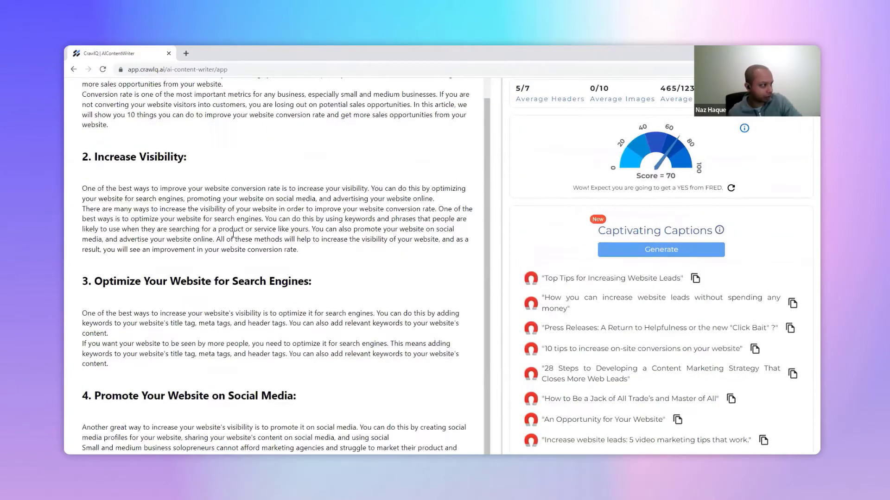
scroll(623, 401, down, 6)
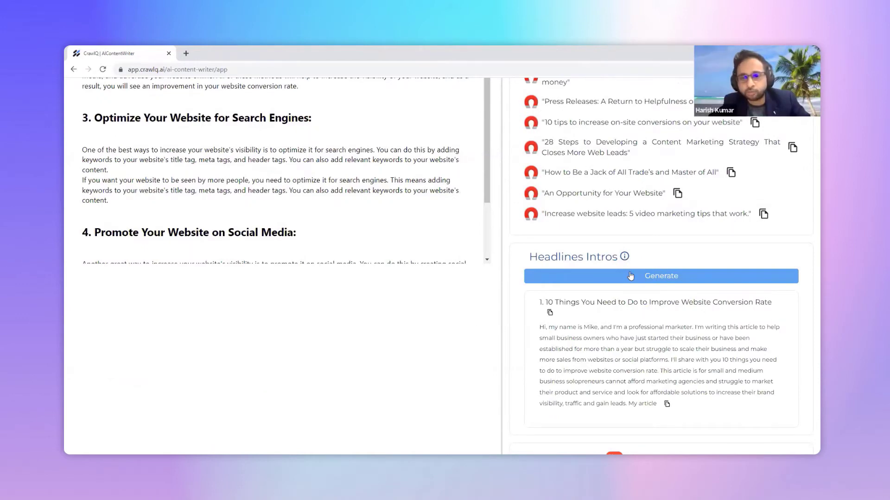
scroll(634, 306, down, 2)
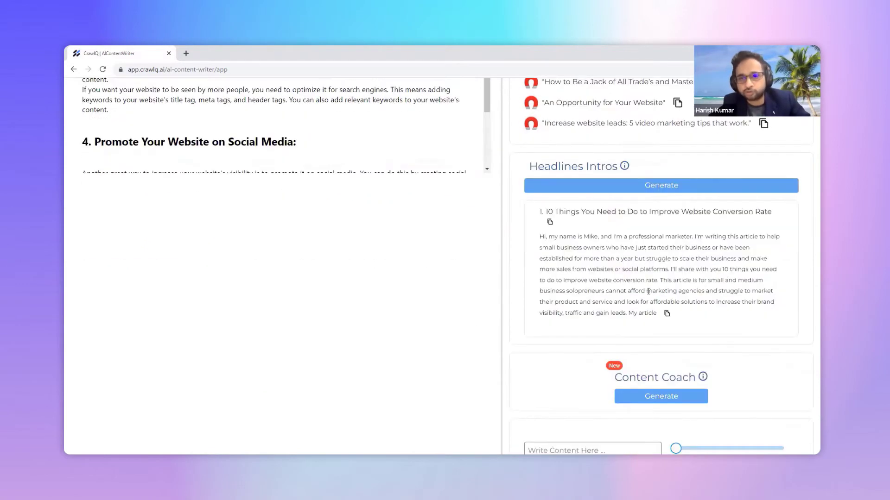
click(660, 194)
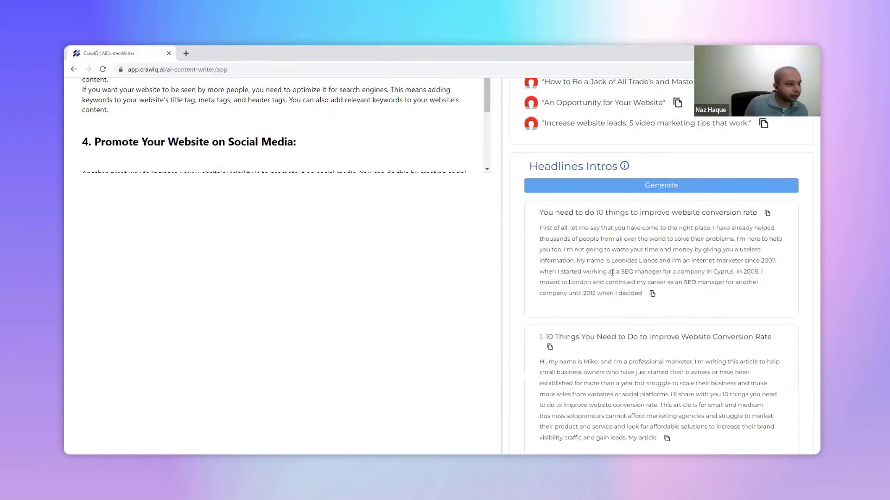
scroll(614, 276, down, 1)
scroll(611, 276, down, 1)
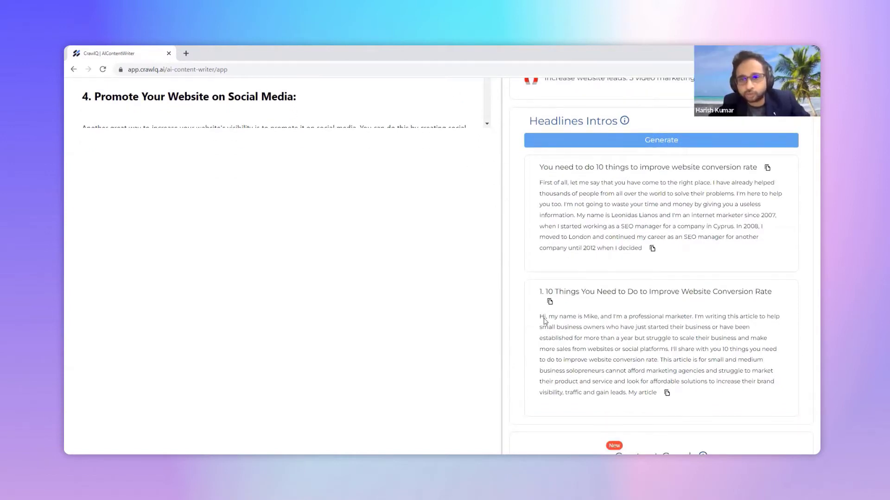
- Copy the body text of the "10 Things You Need to Do to Improve Website Conversion Rate" intro and paste it directly below the article title
drag(540, 319, 656, 408)
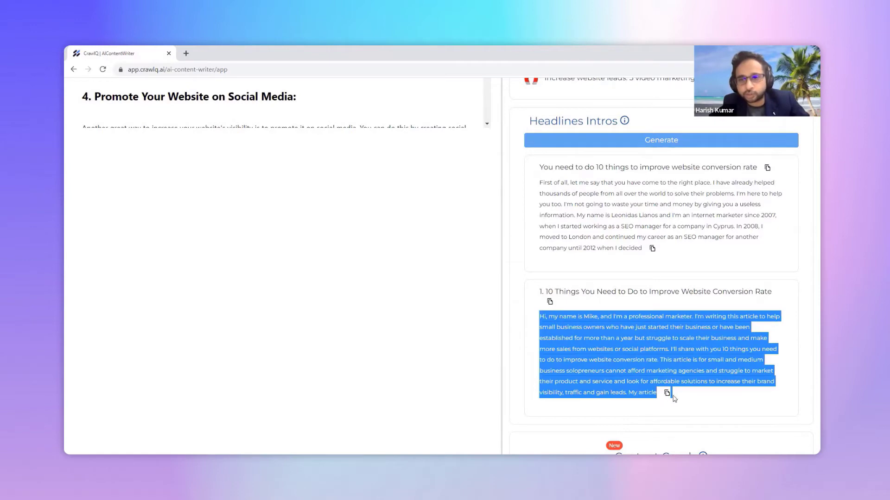
click(666, 394)
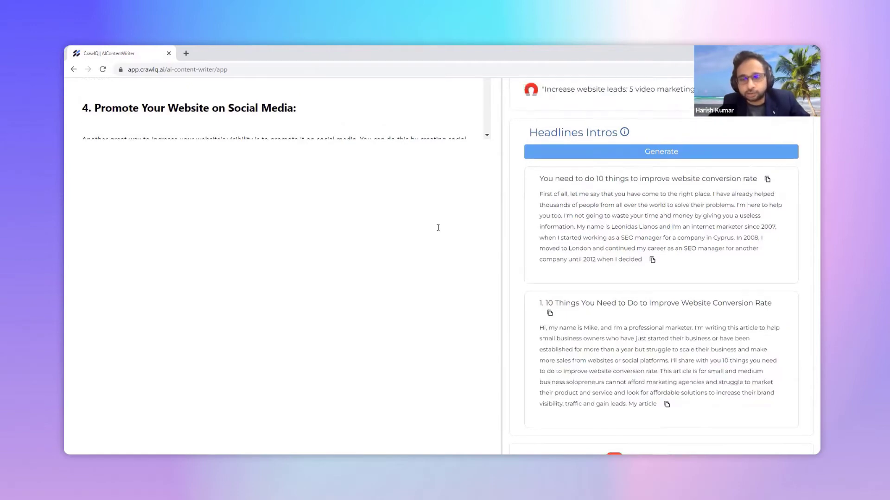
scroll(485, 139, up, 10)
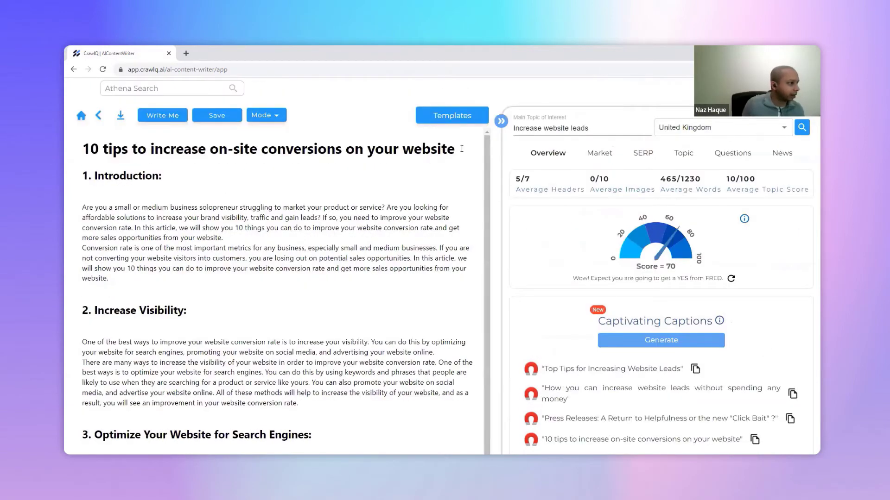
click(477, 147)
key(Return)
key(ctrl+v)
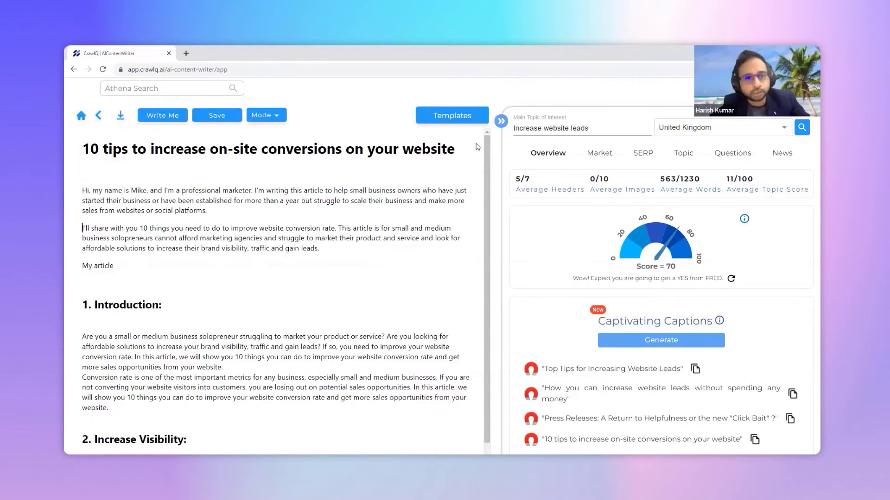
- Change the marketer's name in the pasted intro to the author's first name and delete the leftover "My article" line
key(ctrl+Right)
key(ctrl+shift+Right)
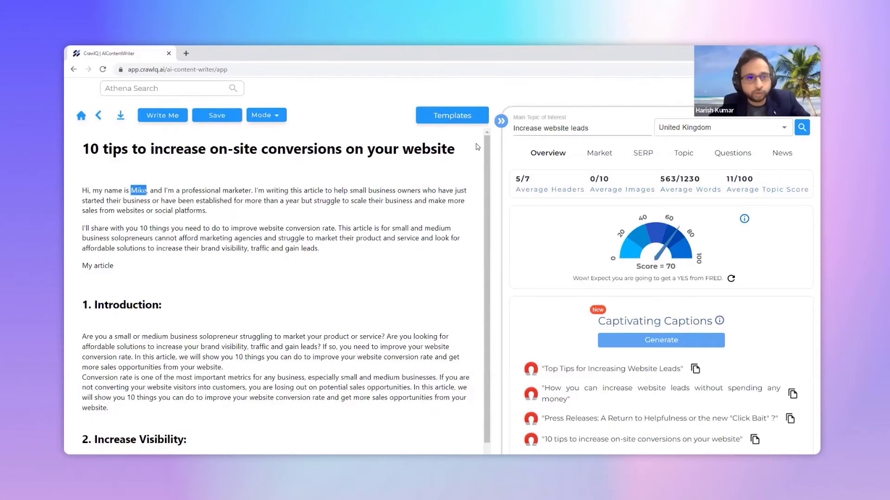
text(Naz)
triple_click(98, 266)
key(BackSpace)
key(BackSpace)
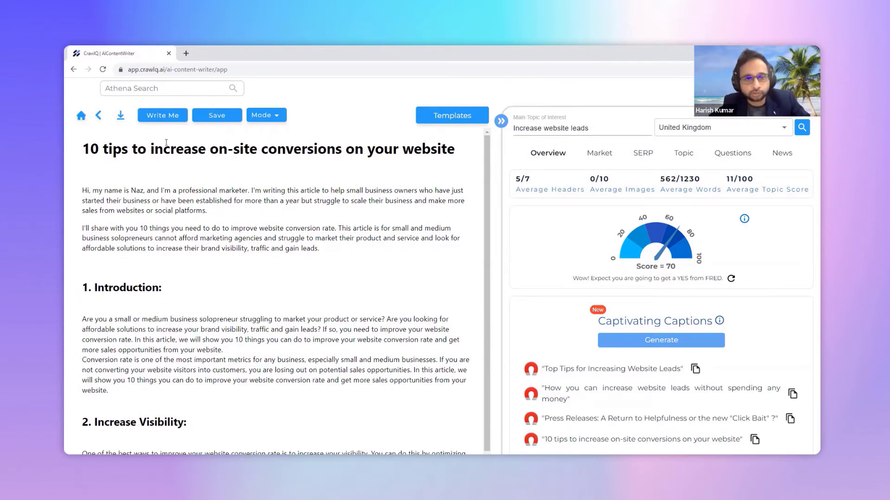
- Look through the remaining article sections and compare the two generated Headlines Intros
scroll(476, 260, down, 3)
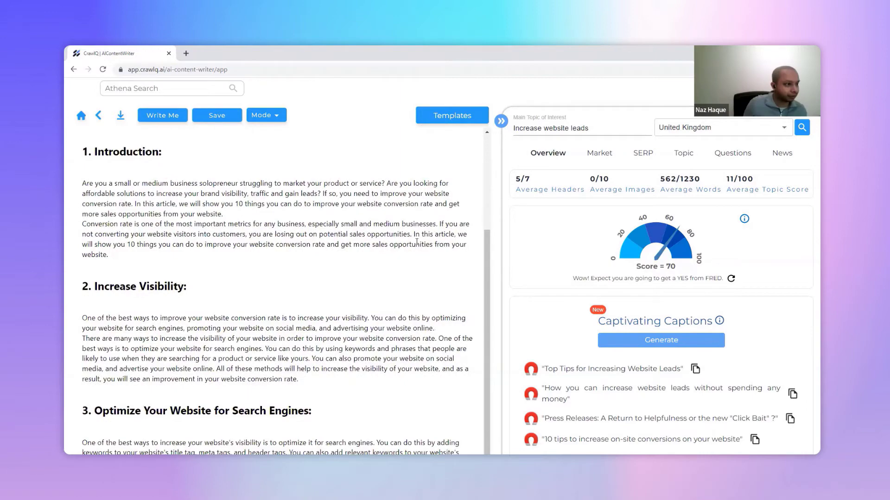
scroll(629, 297, down, 10)
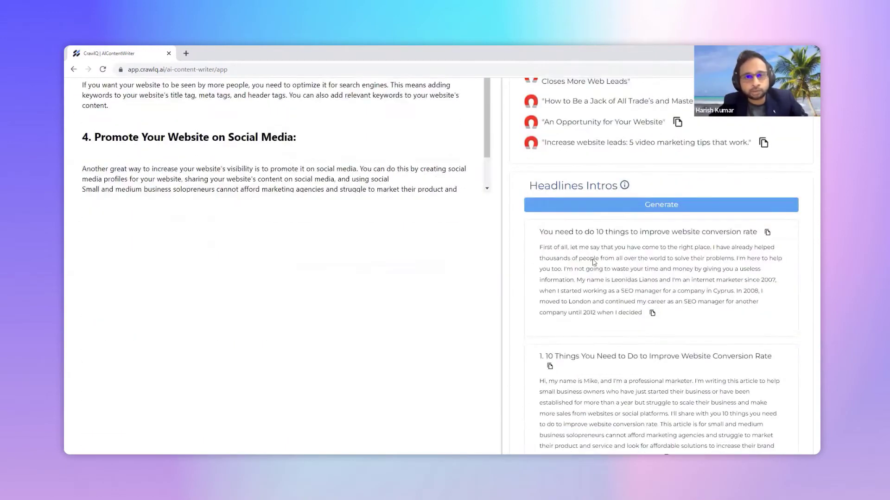
scroll(584, 265, down, 1)
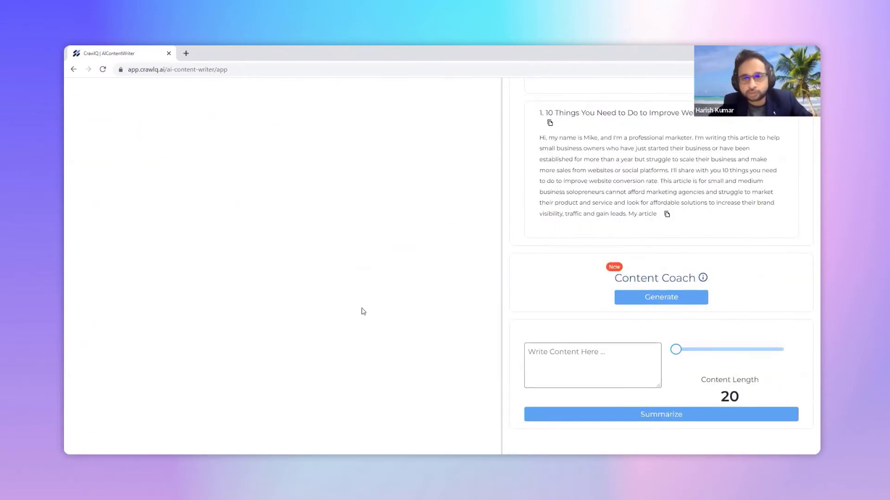
scroll(363, 311, up, 5)
scroll(506, 288, down, 3)
scroll(621, 353, up, 3)
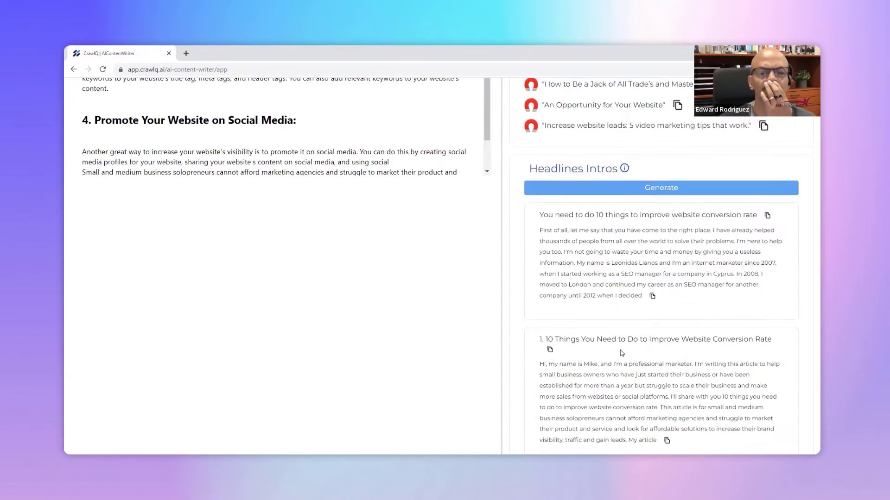
scroll(621, 353, down, 3)
scroll(622, 342, up, 1)
scroll(657, 377, down, 3)
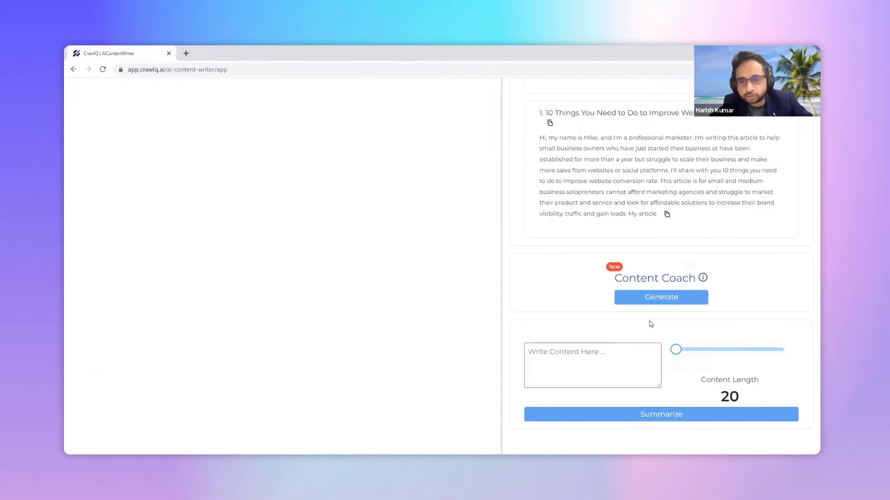
- Generate two batches of Content Coach topic suggestions and return to the start of the article
click(649, 302)
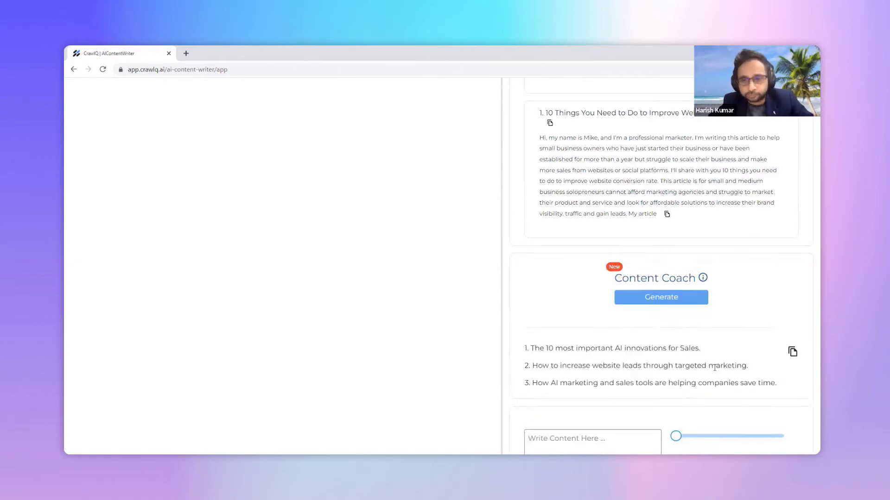
scroll(714, 368, down, 1)
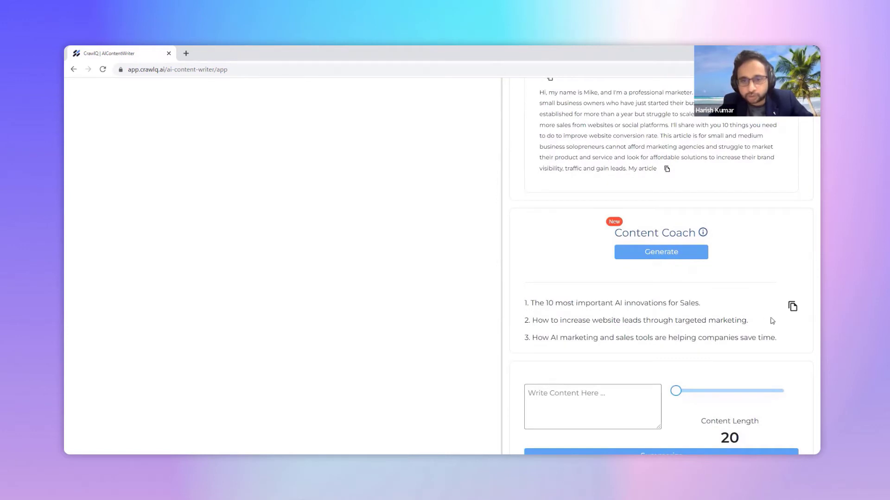
click(682, 257)
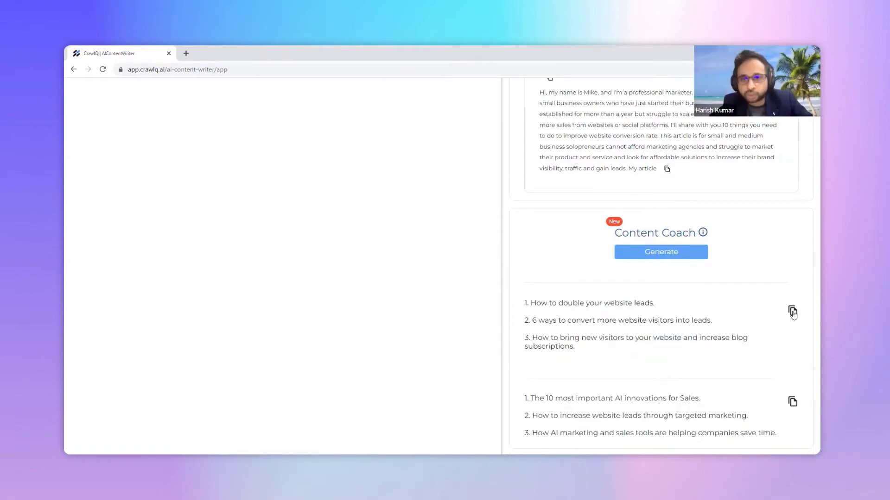
scroll(220, 203, up, 20)
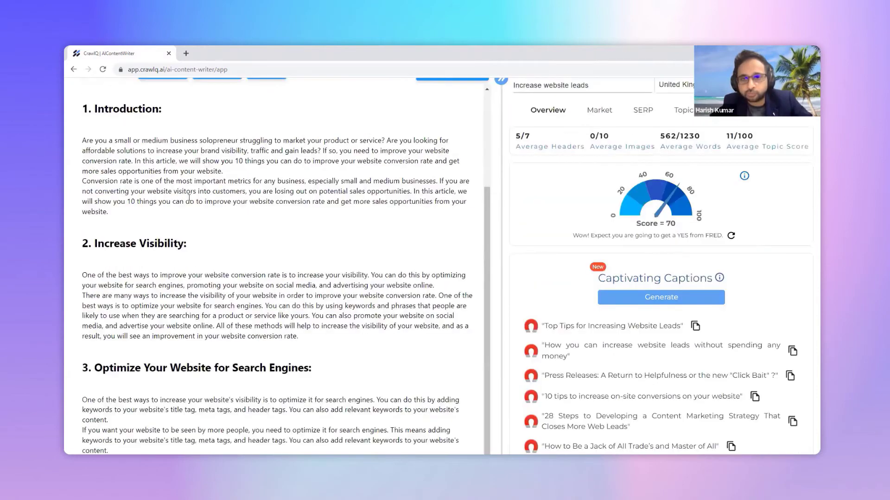
scroll(195, 184, up, 2)
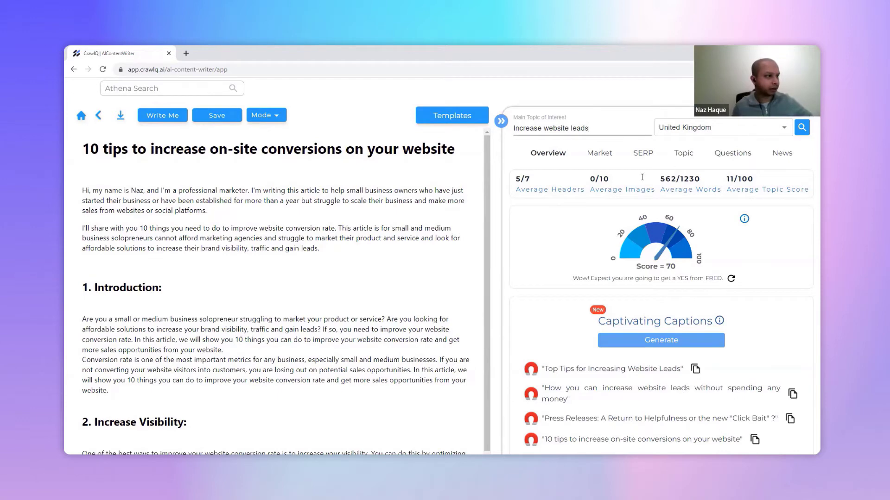
- Review the Market research answers under Define your Niche, especially the Micro-Niche description
click(598, 158)
click(545, 155)
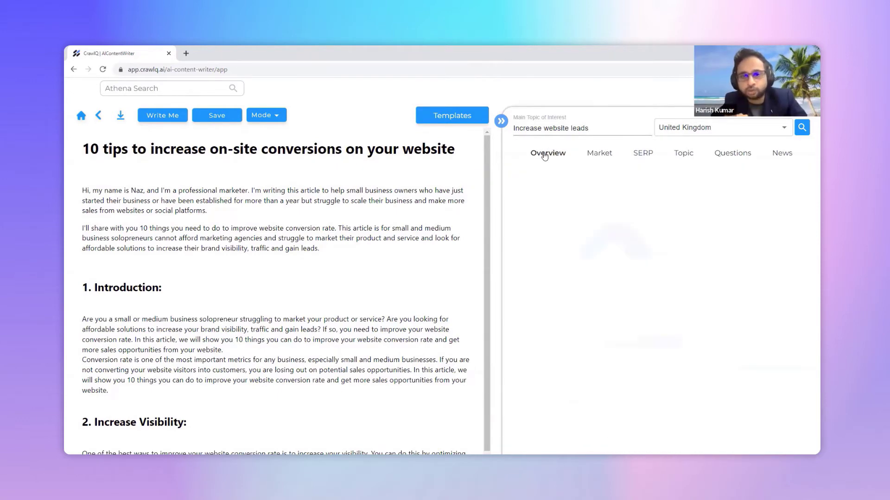
click(609, 157)
scroll(649, 276, down, 3)
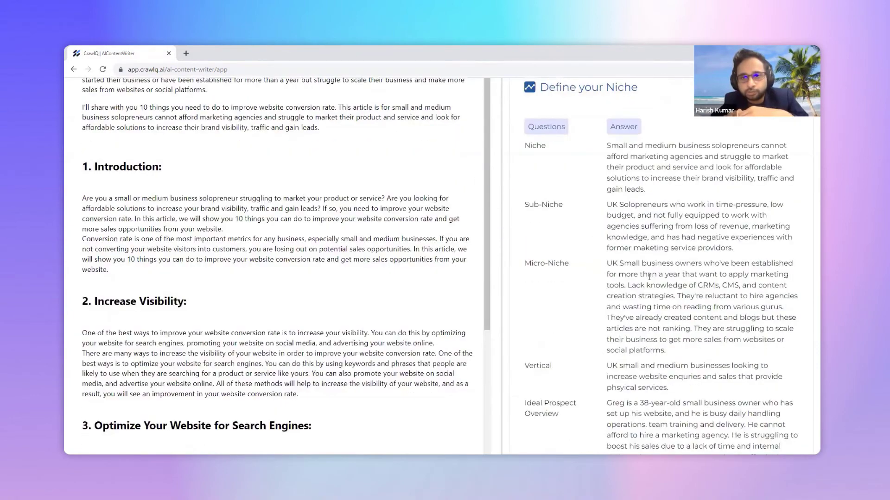
triple_click(649, 277)
scroll(648, 277, down, 2)
- Search the page for "ai", step through the matches, and look over the niche demographics answers
key(ctrl+f)
text(ai)
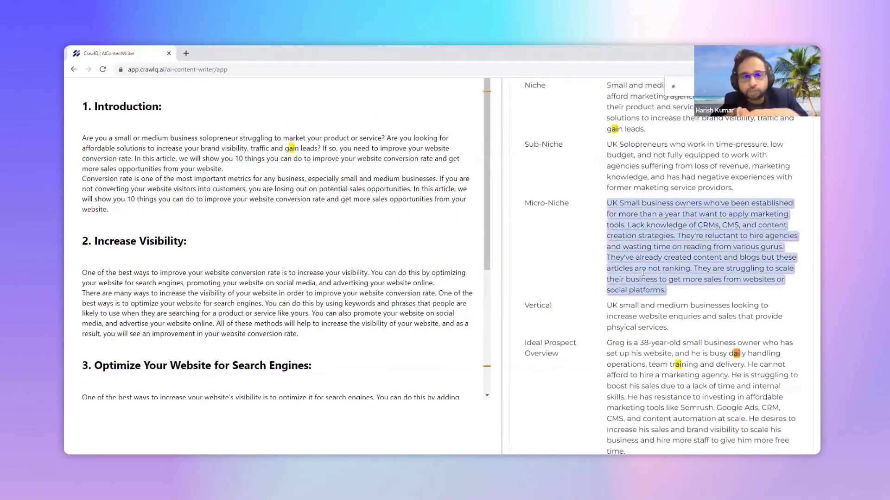
key(Return)
key(Return)
key(Return)
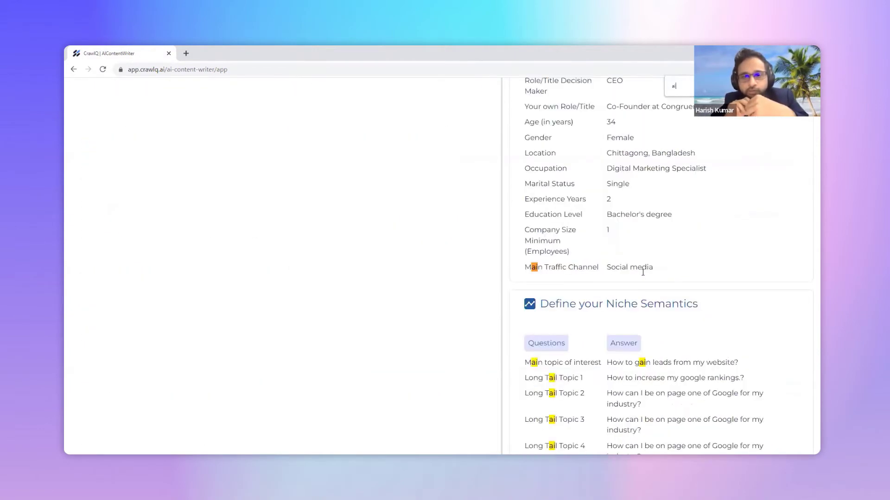
key(Escape)
scroll(642, 272, up, 5)
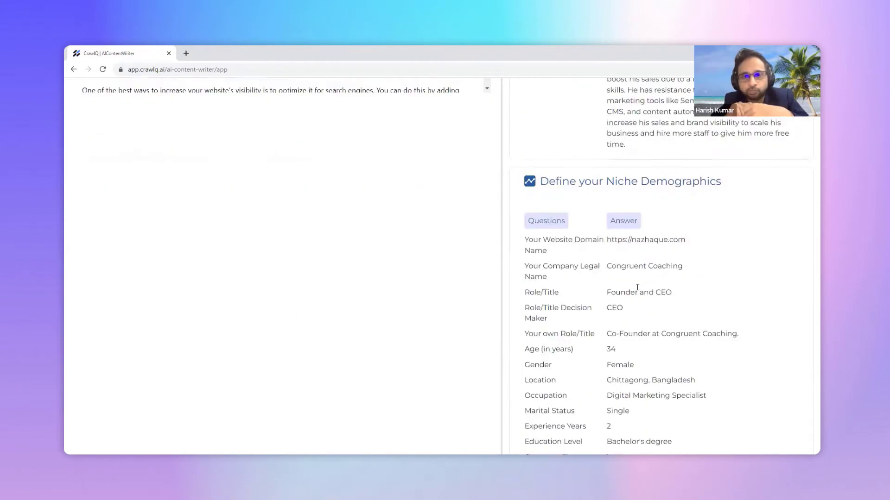
scroll(637, 288, up, 15)
- Review the SERP headings, topic list and audience questions, and copy the question about driving website traffic with Facebook
click(643, 153)
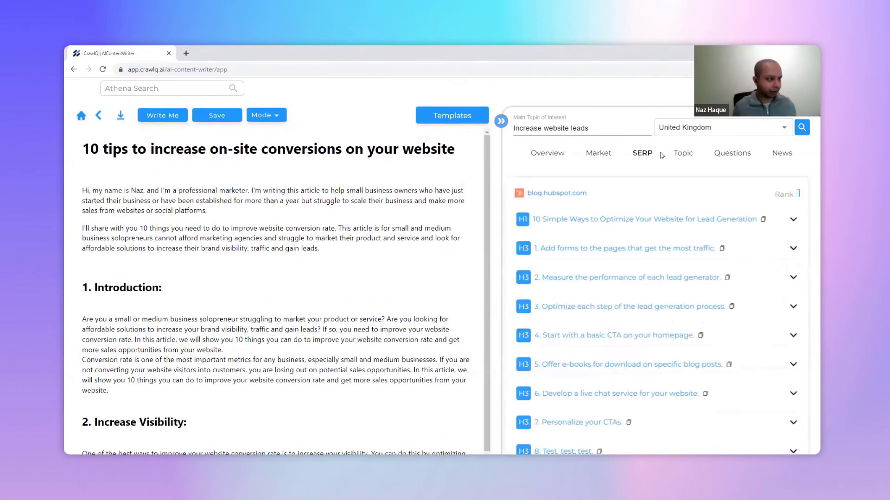
click(677, 154)
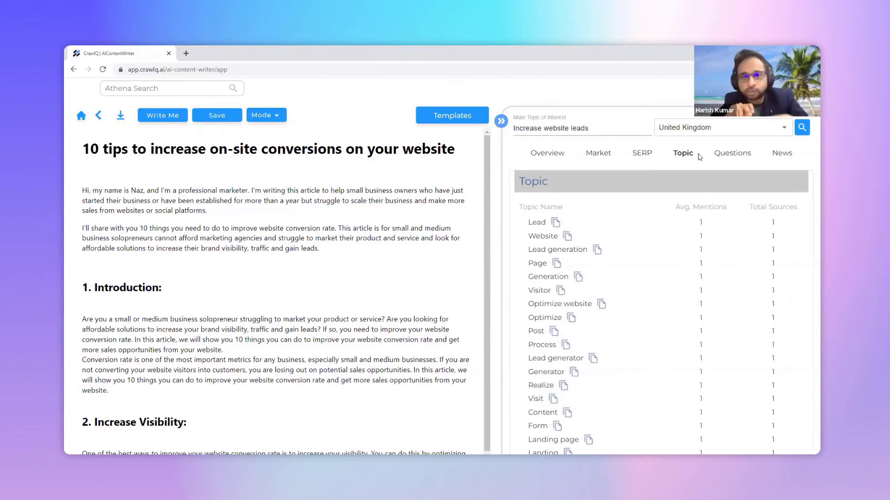
scroll(700, 158, down, 5)
scroll(700, 158, up, 5)
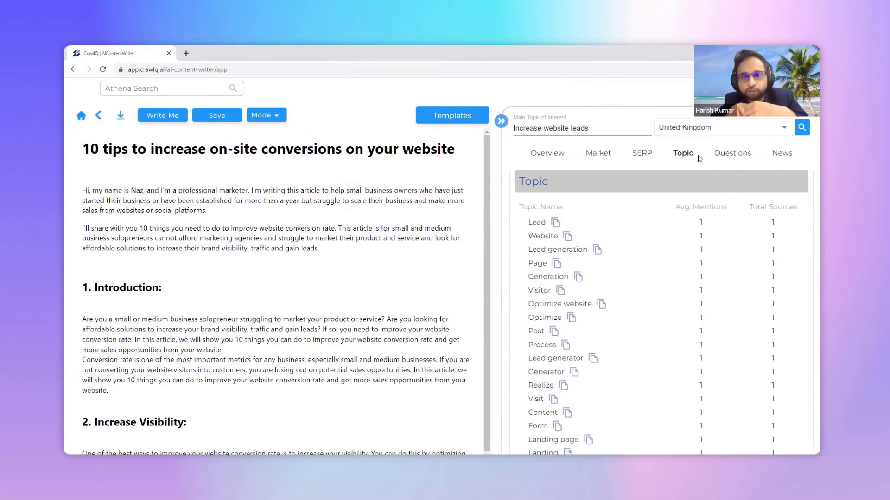
click(722, 156)
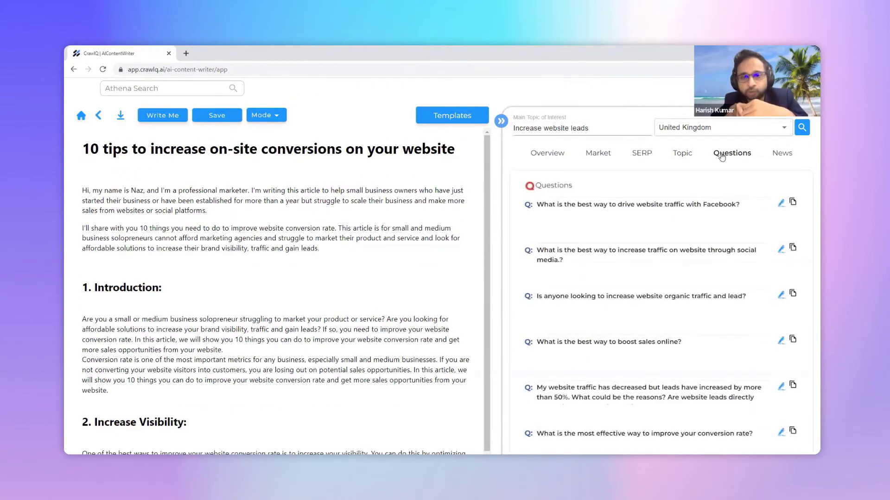
scroll(709, 208, down, 5)
scroll(702, 230, up, 5)
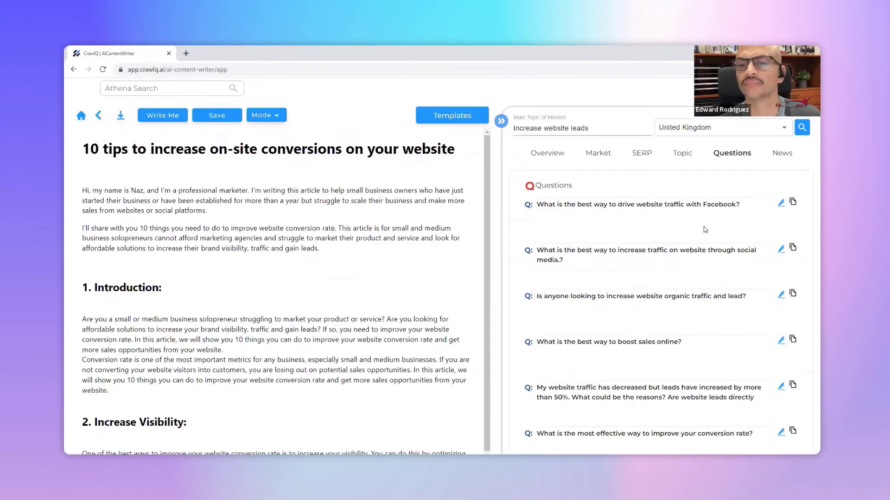
click(782, 153)
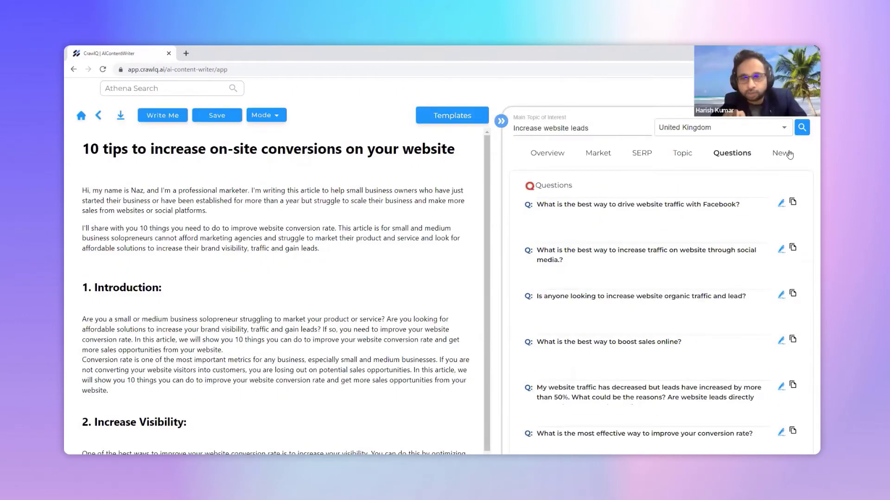
click(734, 154)
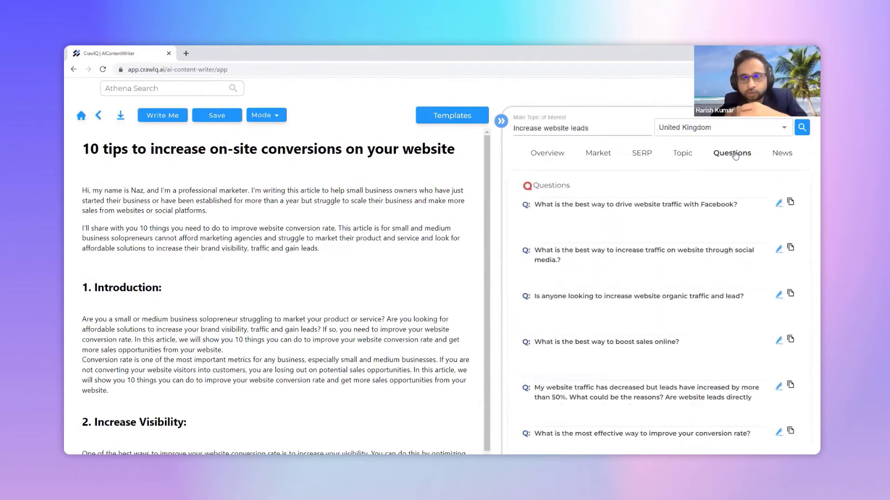
click(792, 203)
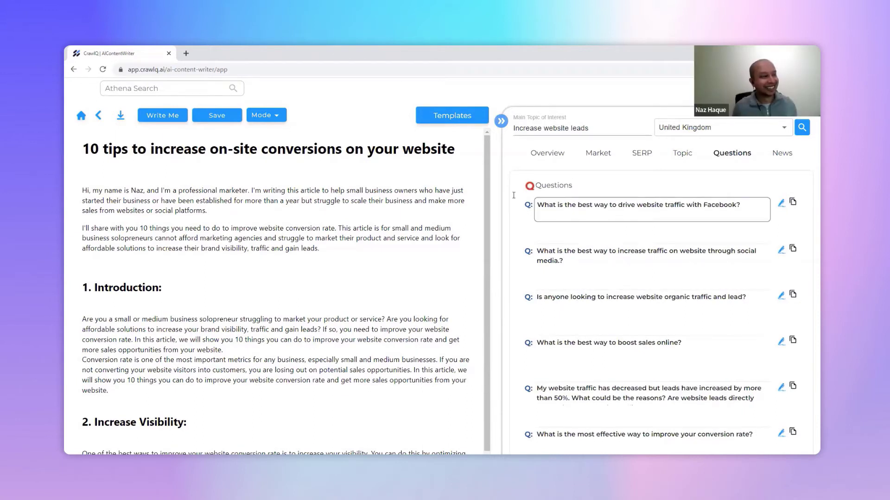
- Copy the Content Coach batch starting with "How to double your website leads" and paste it below the article's social media section
click(549, 158)
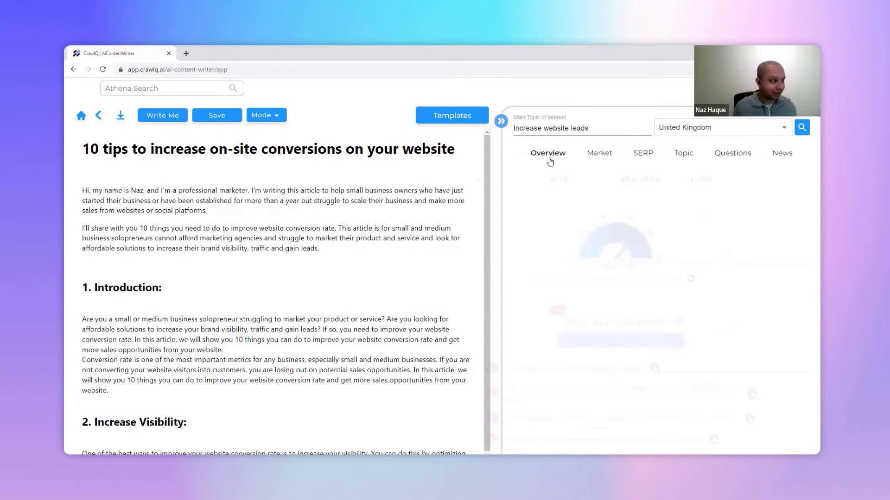
scroll(602, 284, down, 10)
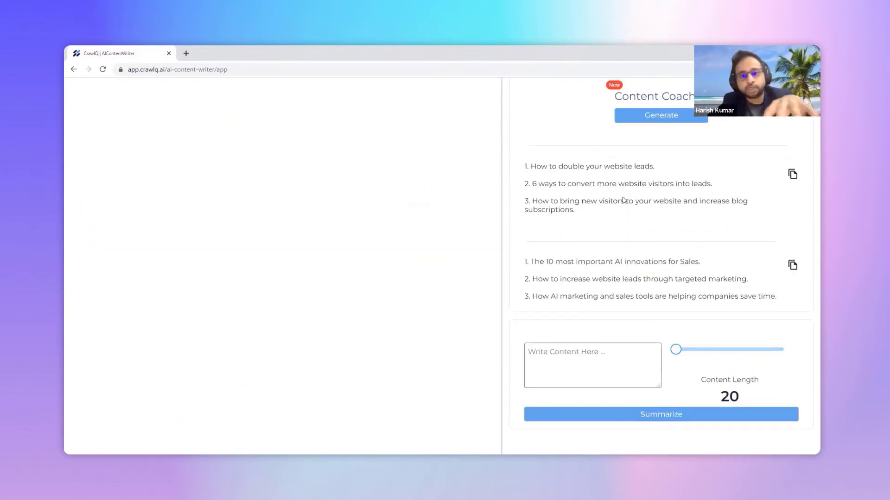
scroll(684, 295, up, 1)
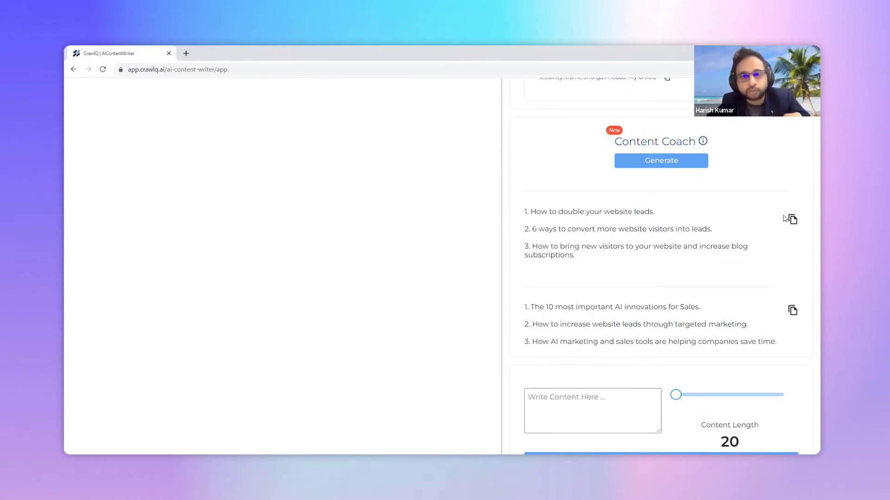
scroll(457, 274, up, 12)
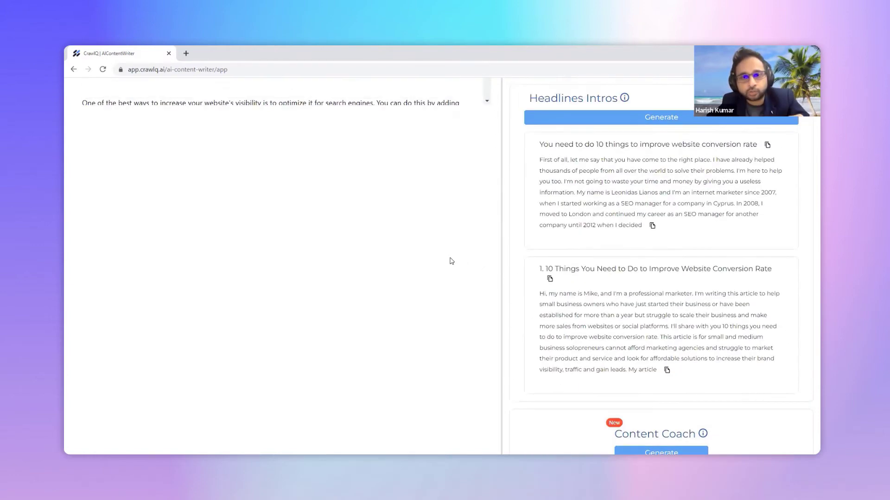
scroll(335, 250, up, 4)
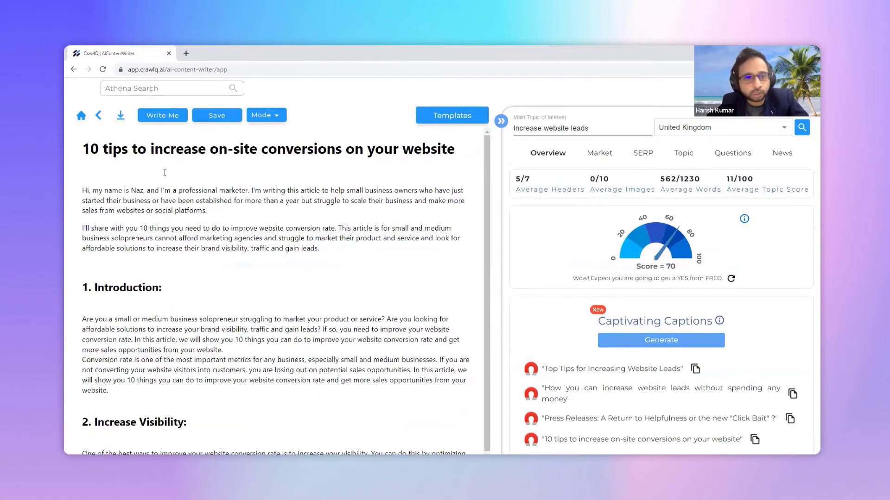
scroll(177, 266, down, 10)
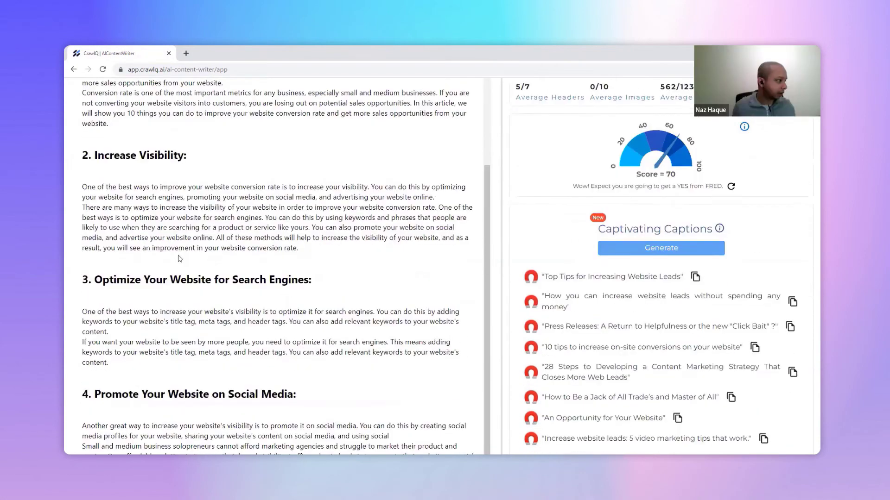
scroll(196, 207, down, 2)
click(327, 219)
key(ctrl+v)
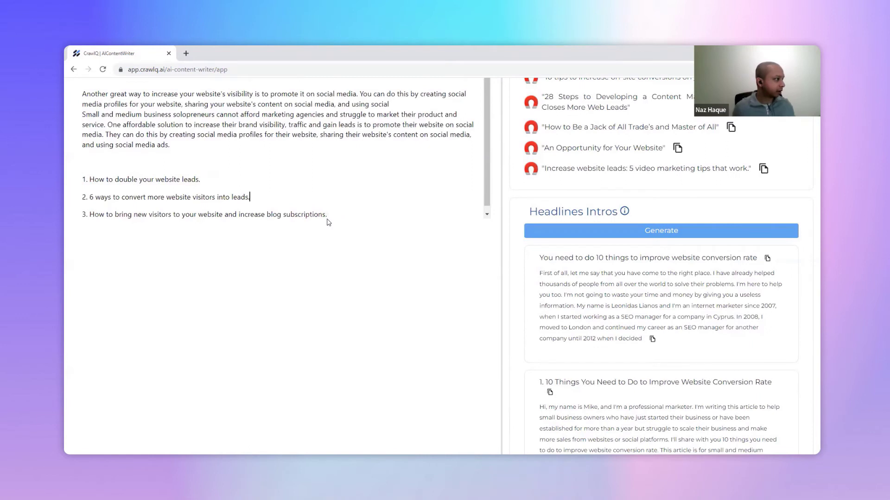
- Renumber the three pasted topics as 5, 6 and 7
key(Up)
key(Home)
key(Delete)
key(Delete)
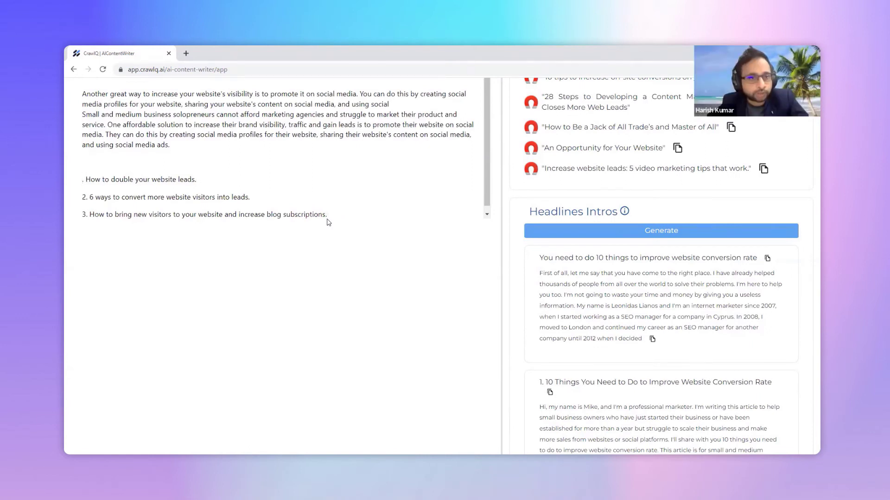
text(5)
key(Down)
key(Down)
key(BackSpace)
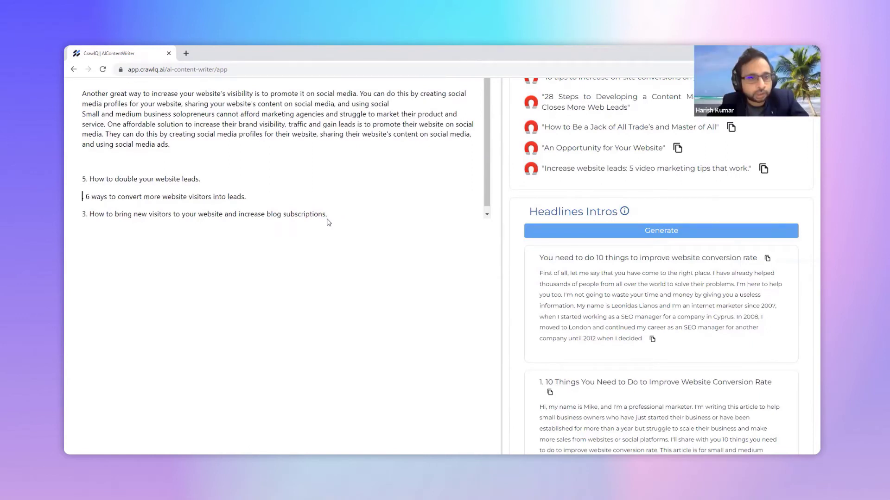
text(6.)
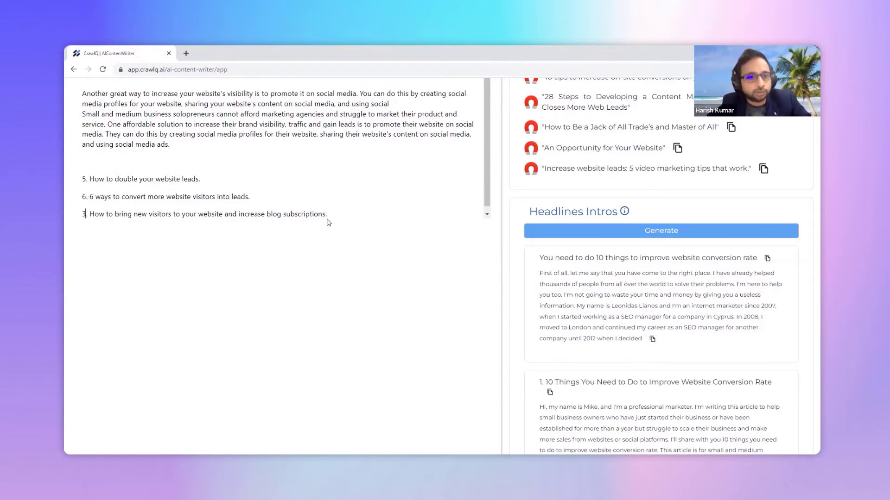
key(Down)
key(BackSpace)
text(7)
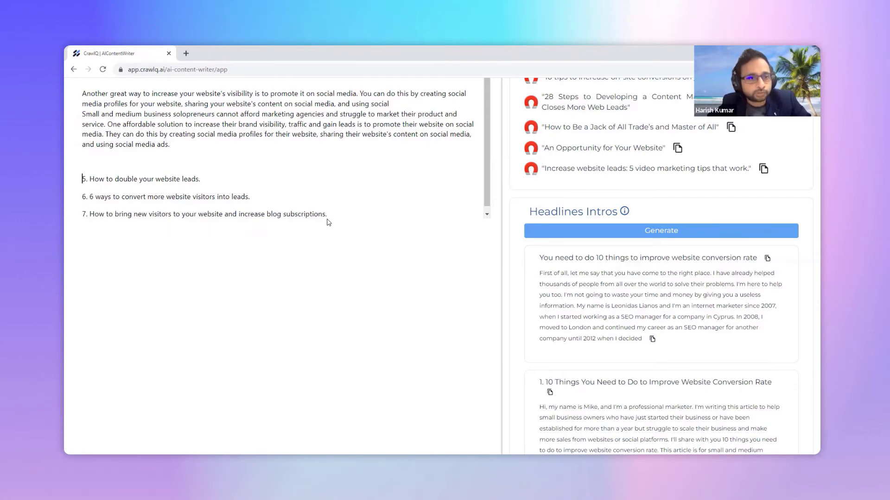
- Generate tips for "How to double your website leads." with Ask Me Athena and expand the call-to-action container tip with Write Me Athena
key(shift+End)
key(shift+Left)
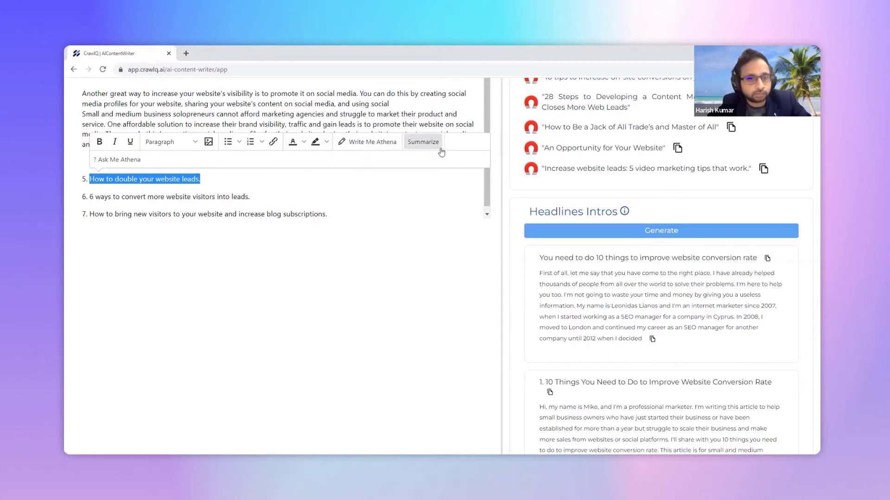
click(124, 160)
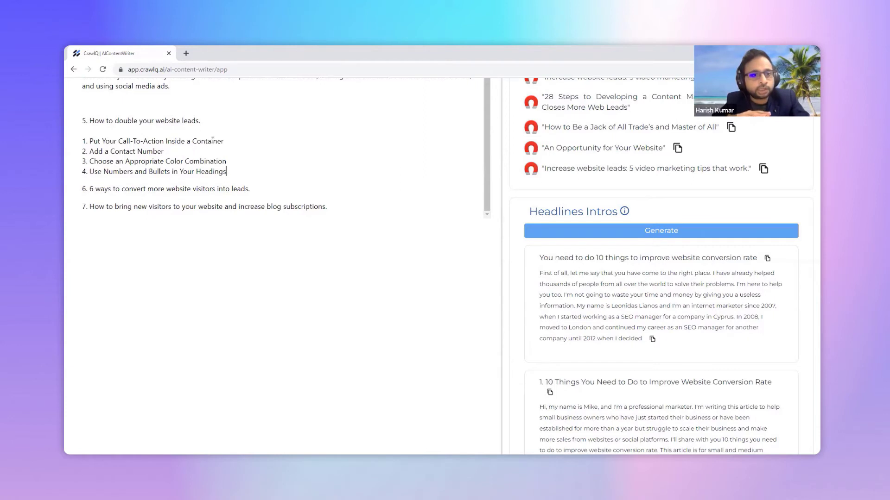
drag(229, 141, 82, 141)
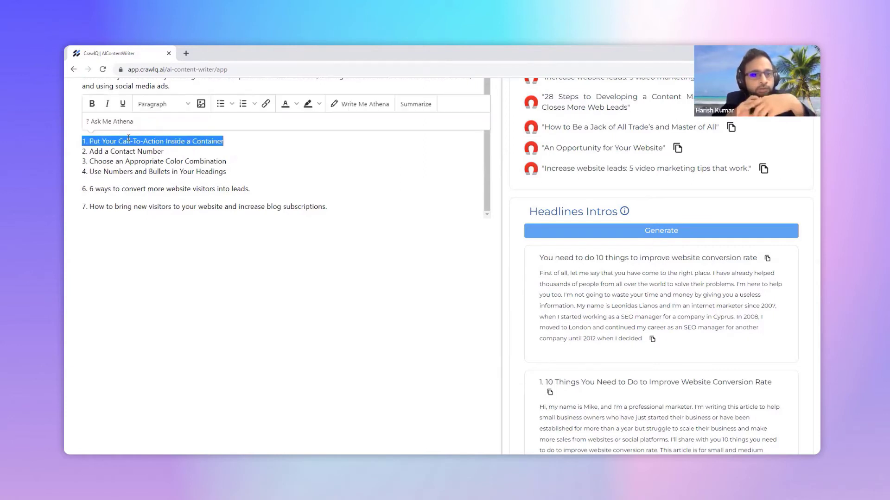
click(364, 103)
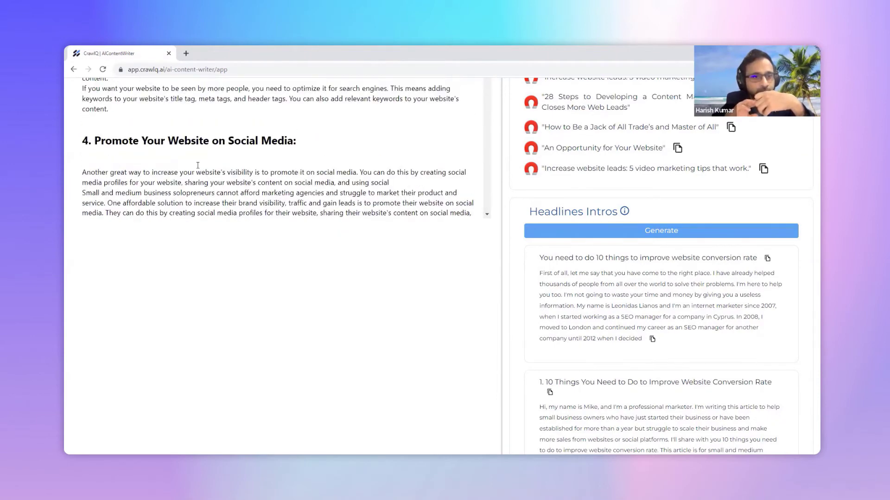
- Make the line "5. How to double your website leads." bold
drag(203, 167, 66, 170)
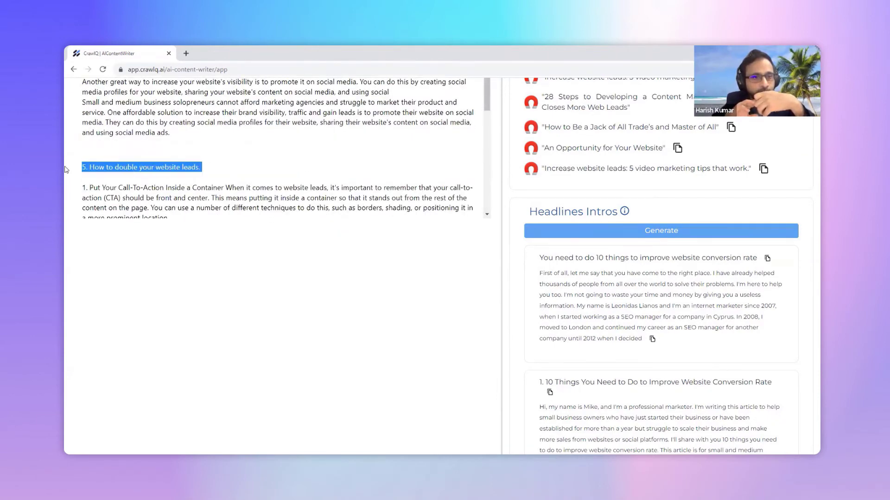
key(ctrl+b)
click(228, 167)
scroll(228, 165, down, 1)
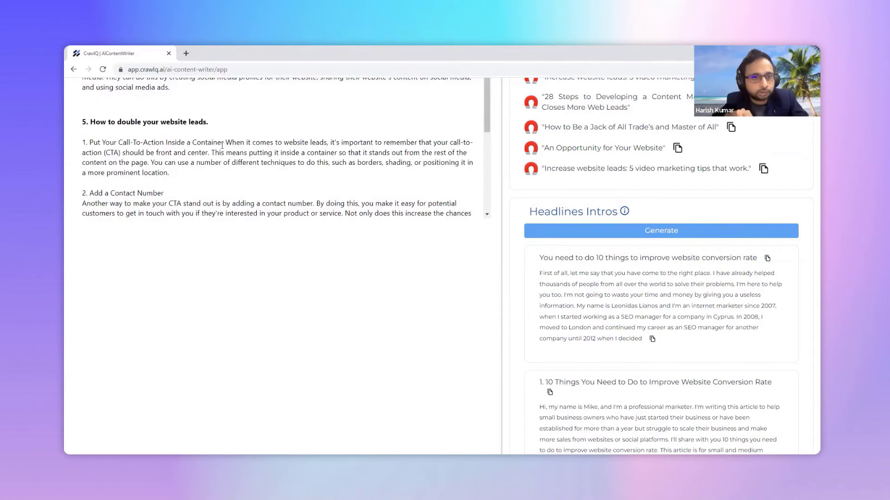
- Remove the leading "1." from the "Put Your Call-To-Action Inside a Container" paragraph
click(224, 145)
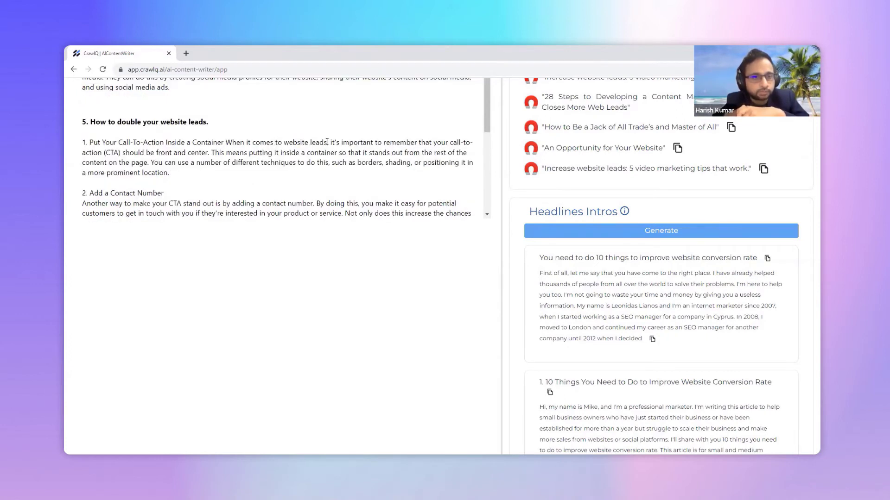
click(90, 143)
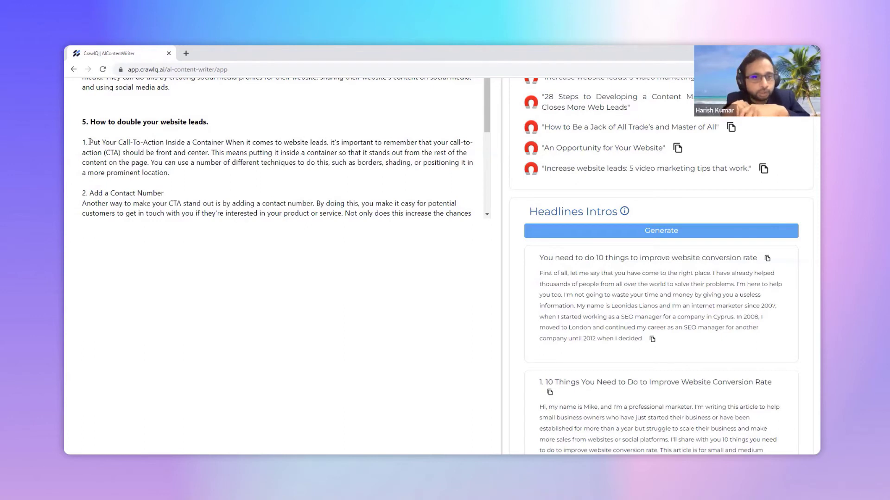
key(Return)
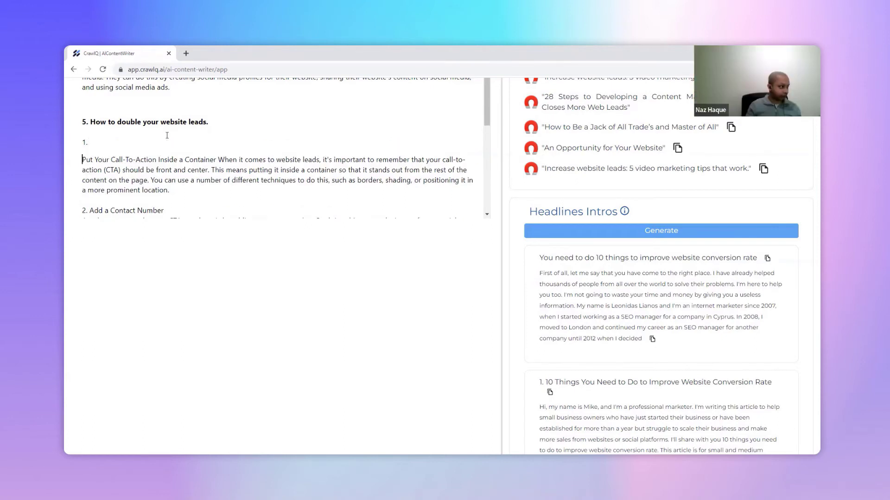
key(BackSpace)
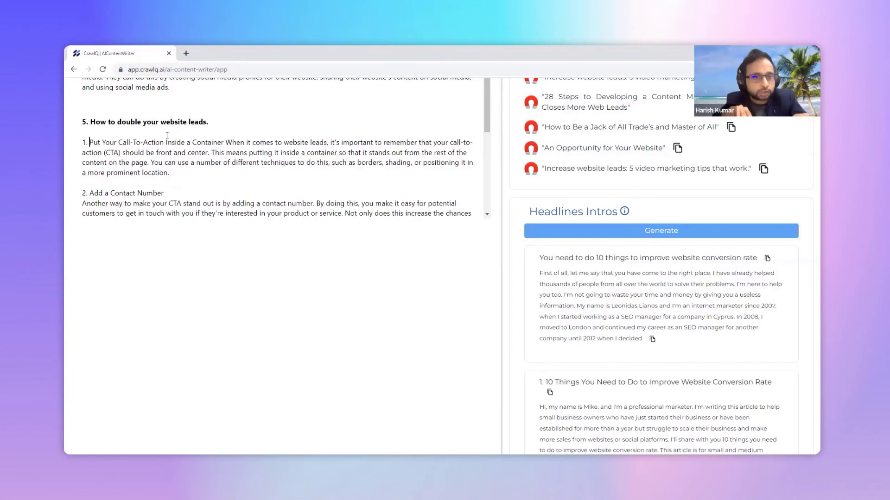
key(BackSpace)
key(BackSpace)
key(BackSpace)
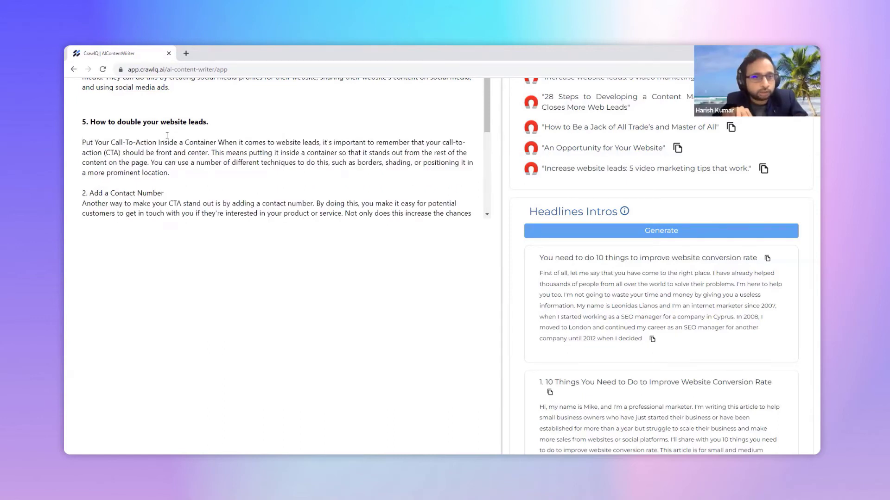
- End "Put Your Call-To-Action Inside a Container" with a period and move the text after it into its own paragraph
key(ctrl+Right)
key(ctrl+Right)
key(ctrl+Right)
key(ctrl+Right)
key(ctrl+Right)
key(ctrl+Right)
key(ctrl+Right)
key(ctrl+Right)
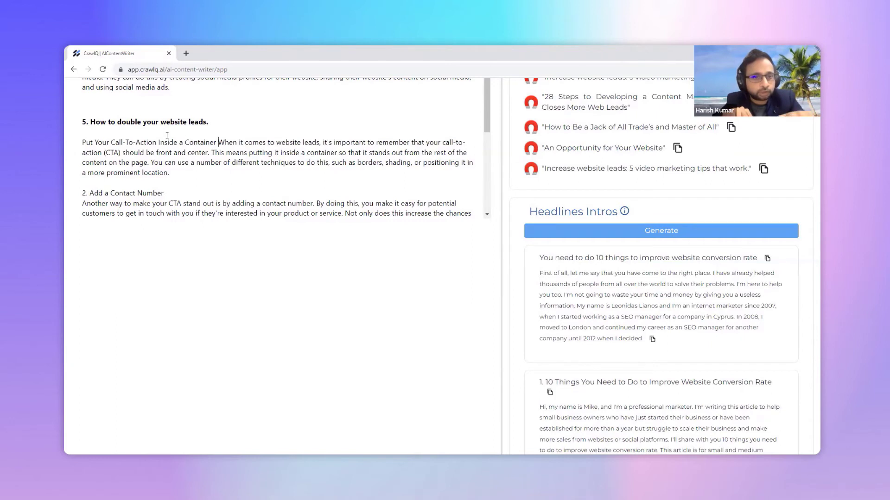
key(ctrl+Right)
key(ctrl+Left)
text(.)
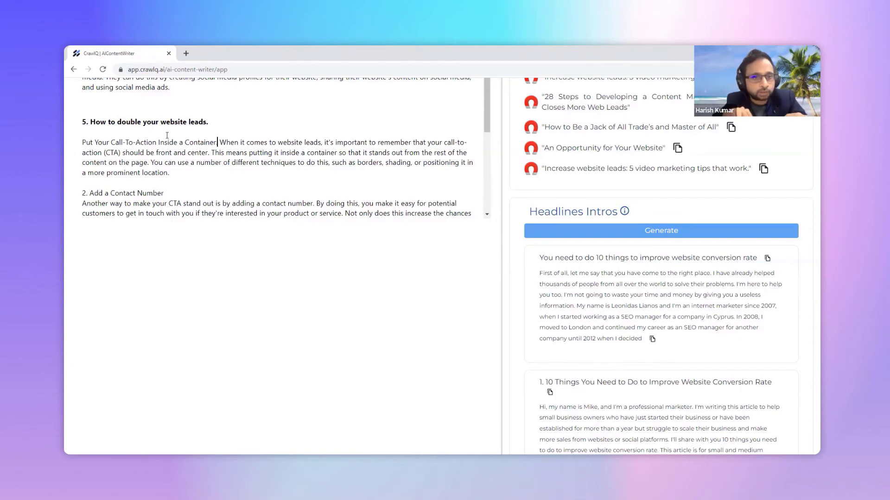
key(Return)
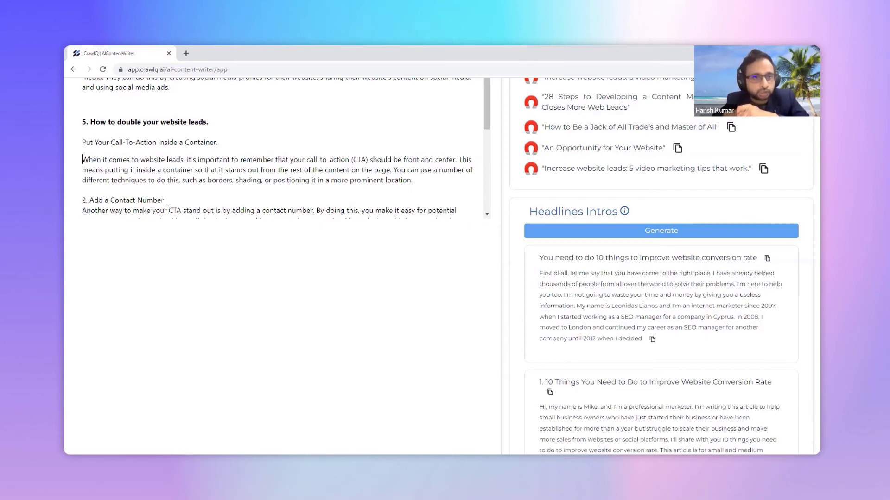
- Delete the unfinished "4. Use Typ" line and the repeated unexpanded tip titles between the color combination tip and topic 6
scroll(99, 168, down, 1)
scroll(99, 168, down, 2)
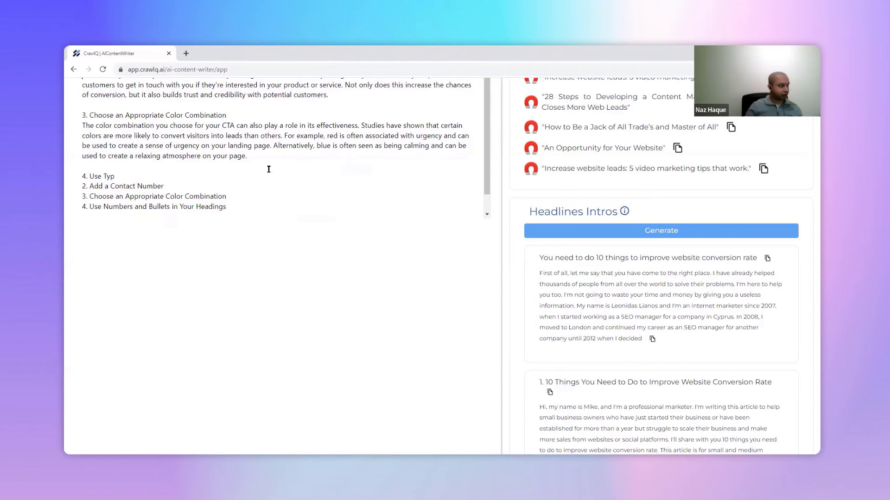
click(206, 167)
click(184, 176)
key(shift+Home)
scroll(219, 187, down, 1)
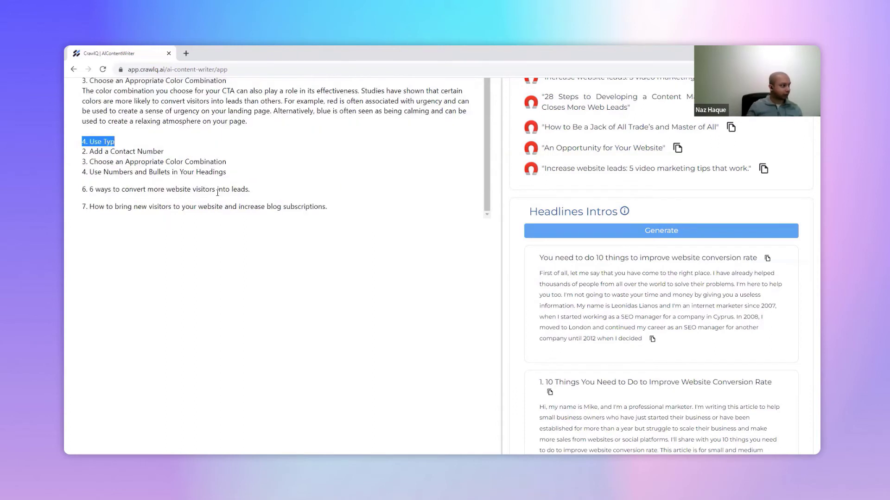
key(BackSpace)
key(shift+Down)
key(shift+End)
key(BackSpace)
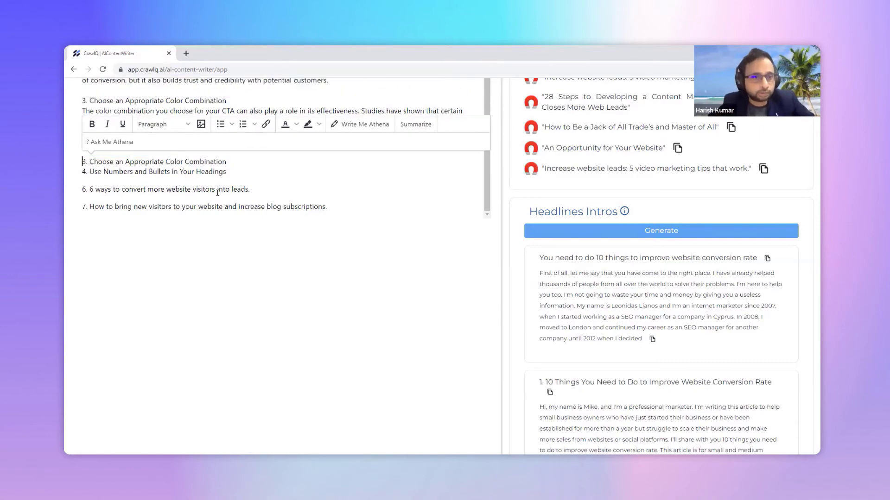
key(shift+Down)
key(shift+Down)
key(BackSpace)
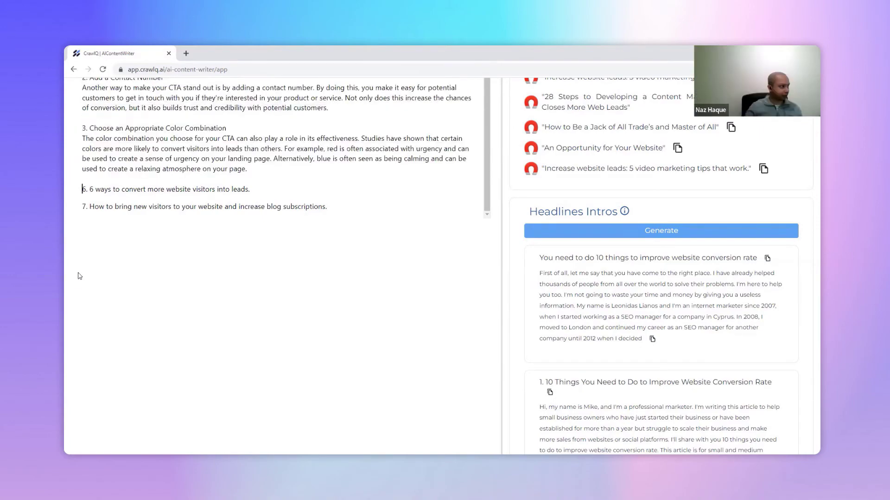
- Enter "Add social proof." as the source text in the content box below the Content Coach topics
scroll(190, 304, up, 3)
scroll(189, 303, down, 10)
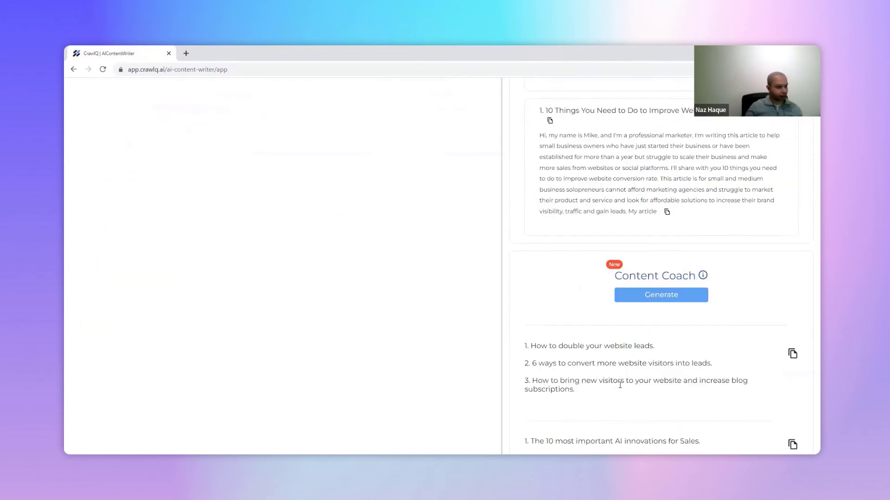
scroll(686, 273, up, 2)
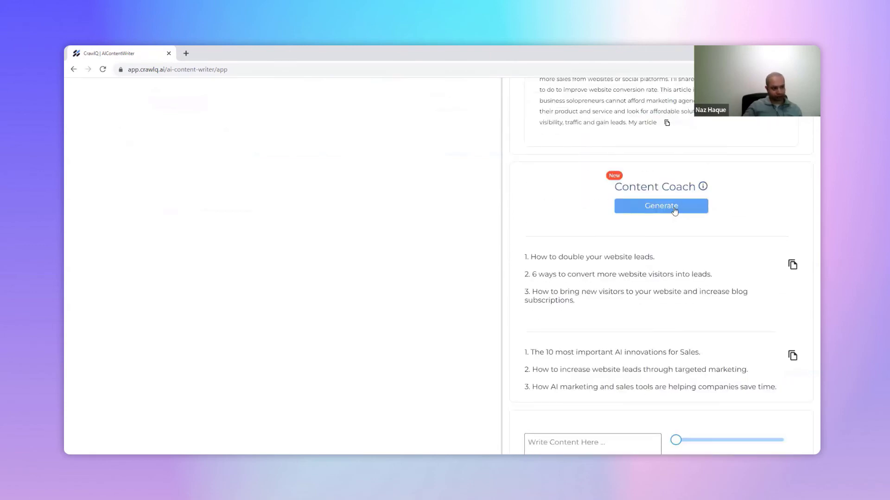
scroll(141, 215, up, 10)
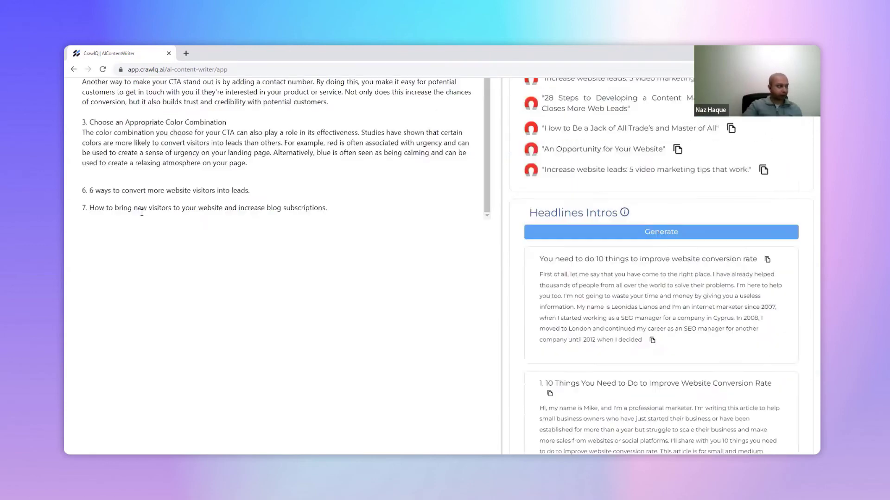
scroll(676, 320, down, 10)
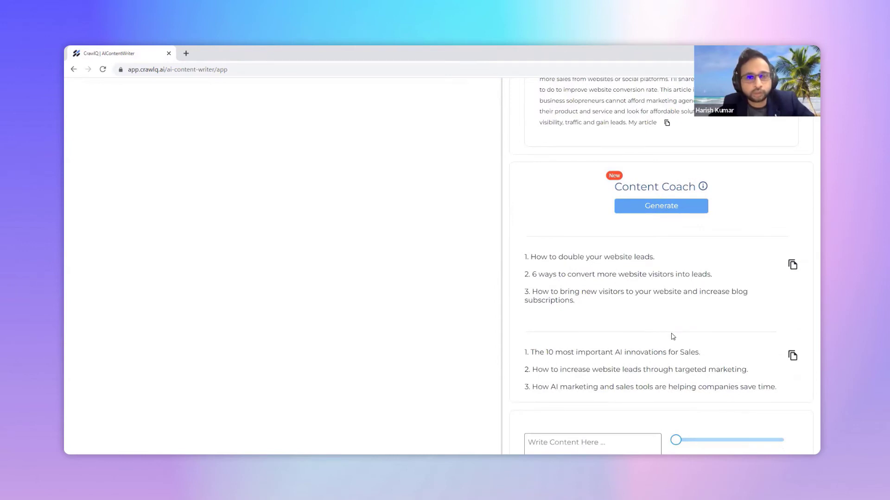
scroll(673, 337, down, 1)
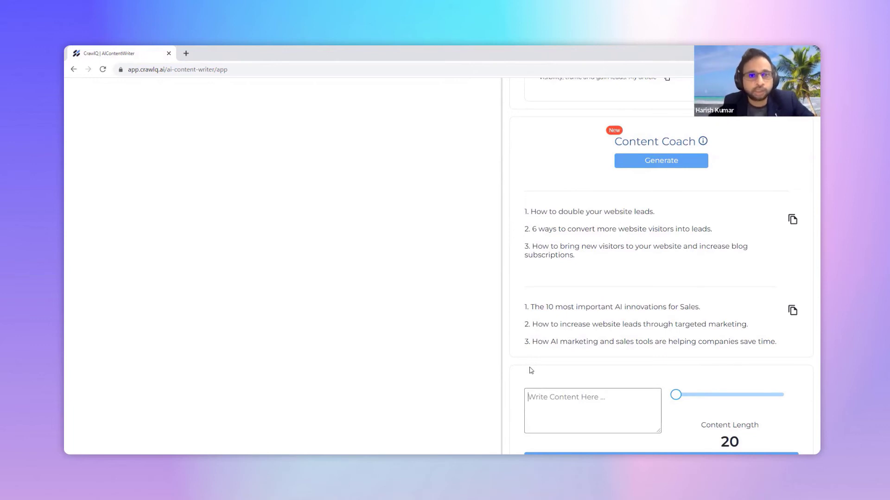
text(Add social Proof.)
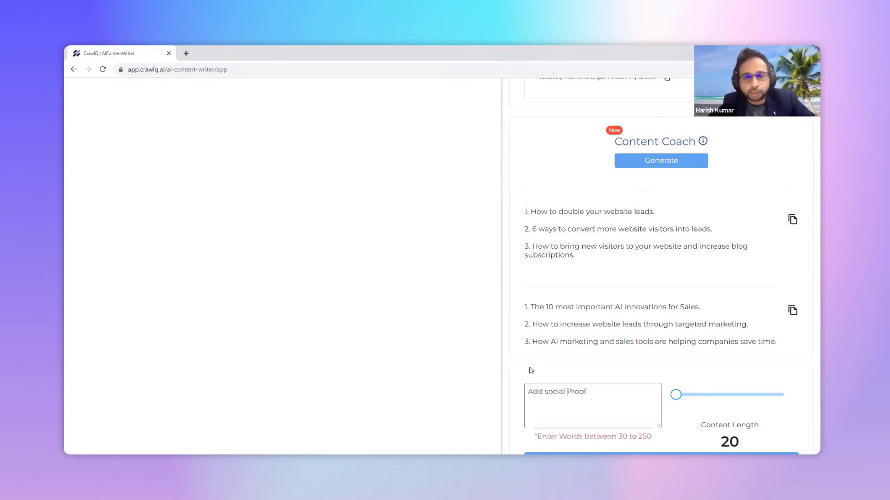
key(Delete)
text(proof.)
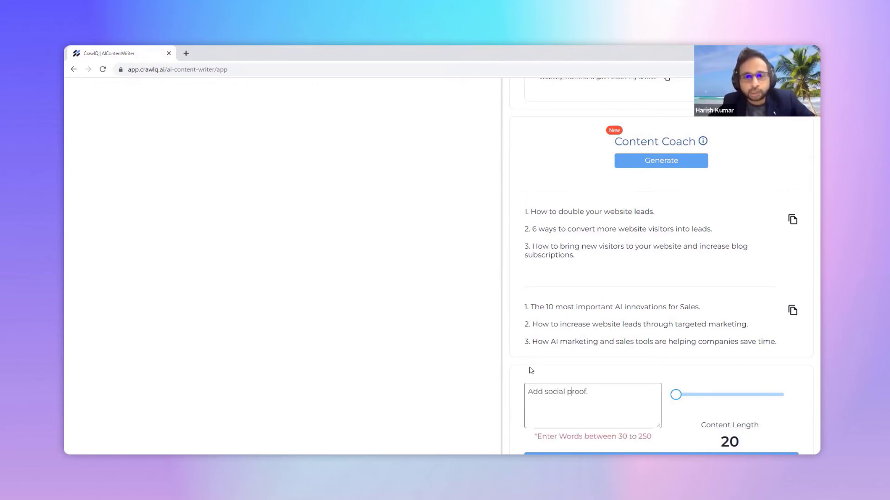
key(ctrl+a)
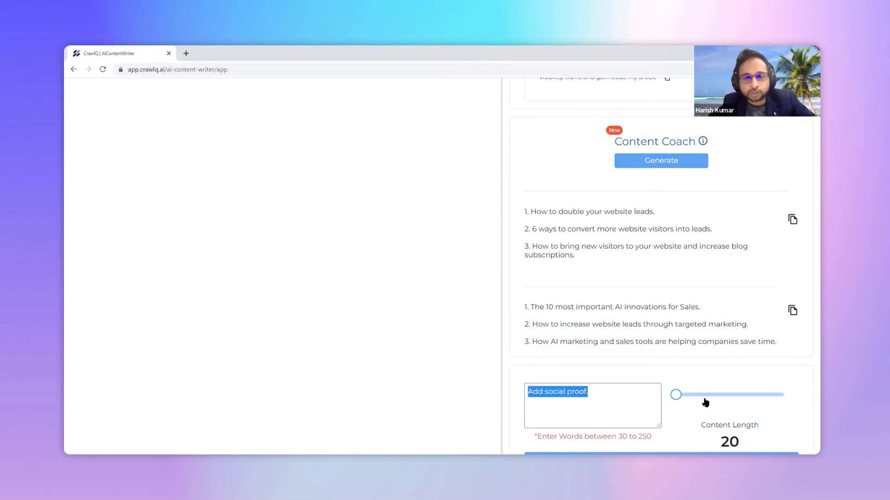
scroll(638, 377, down, 1)
click(621, 362)
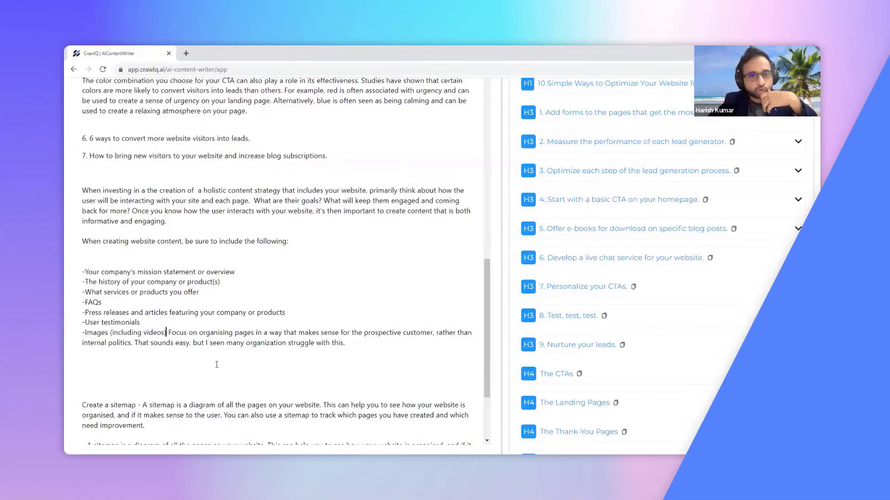
- Review the article's website content, sitemap and call-to-action sections and its introduction alongside the blog.hubspot.com SERP headings
scroll(240, 363, down, 2)
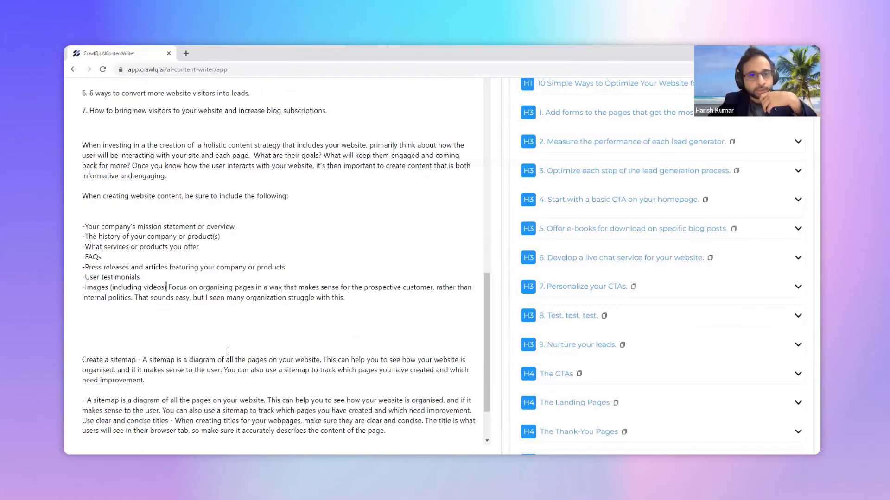
scroll(228, 351, down, 3)
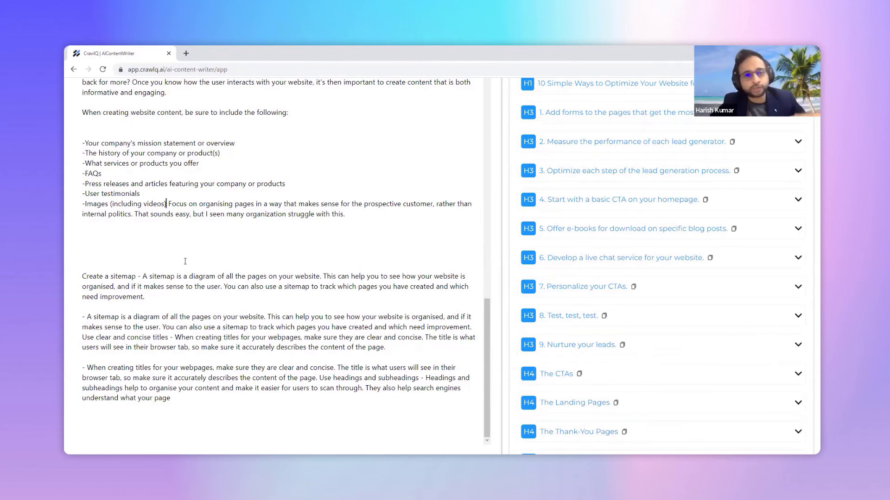
scroll(181, 334, down, 5)
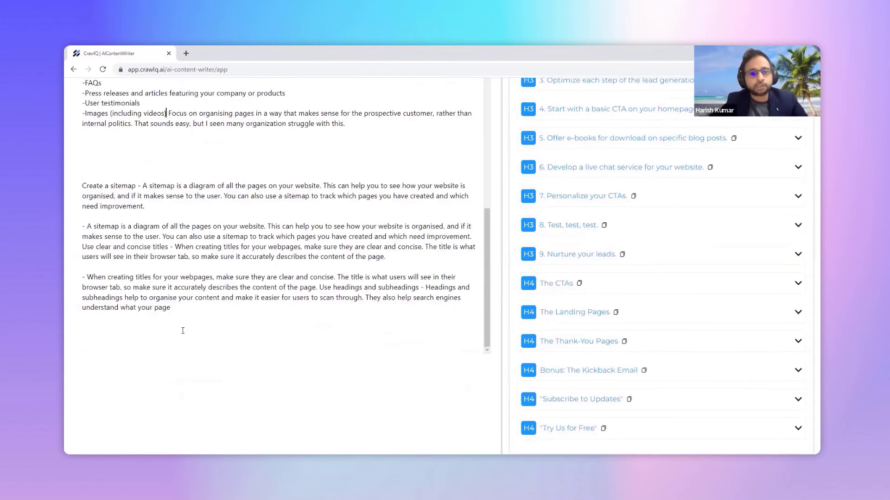
scroll(184, 331, up, 7)
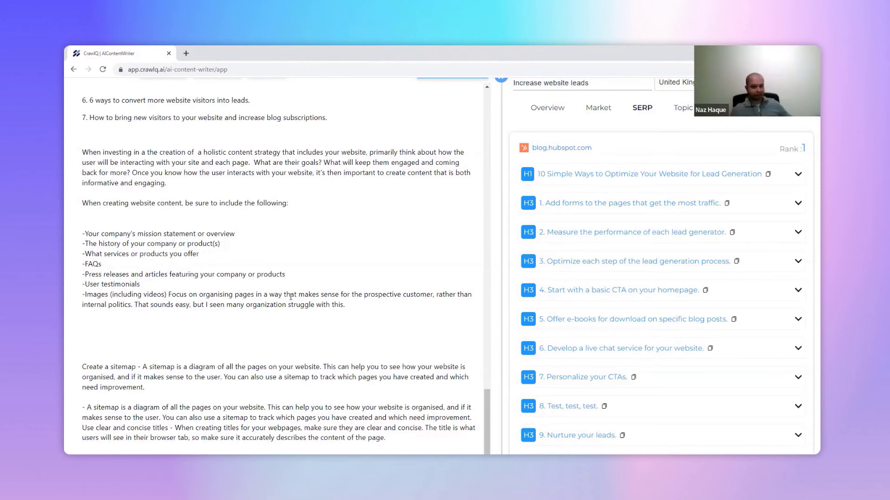
scroll(278, 291, down, 1)
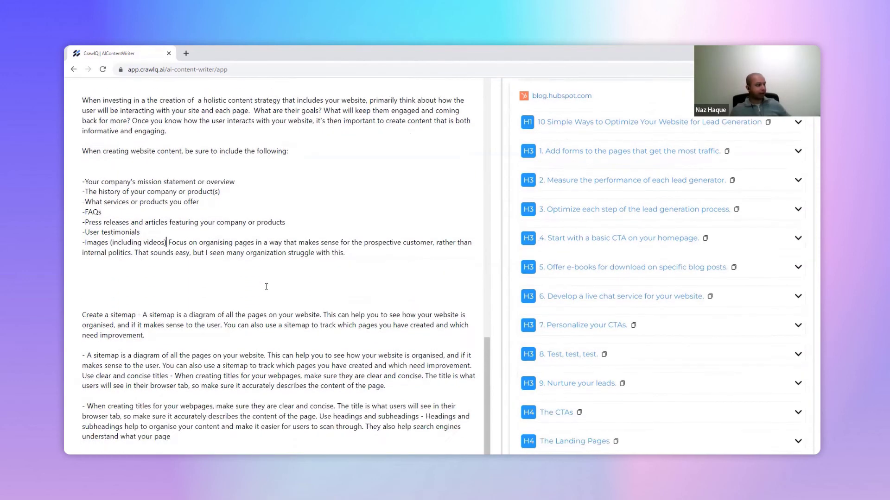
scroll(266, 287, down, 10)
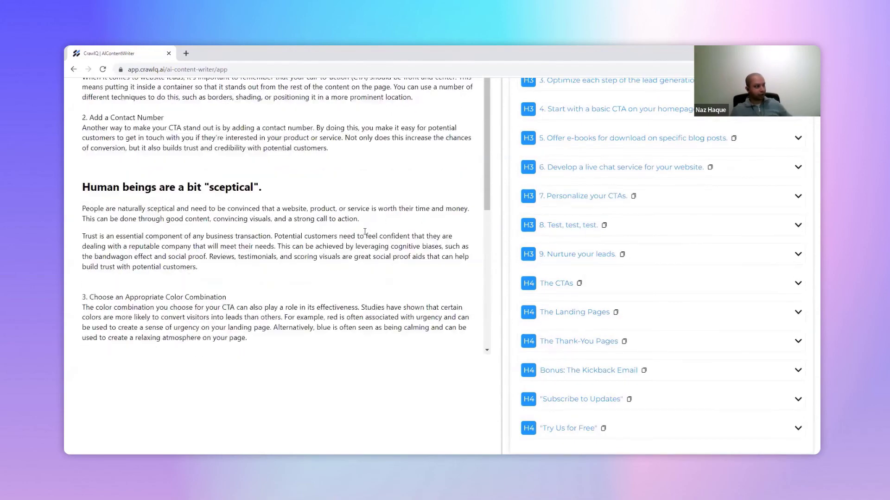
scroll(365, 232, up, 10)
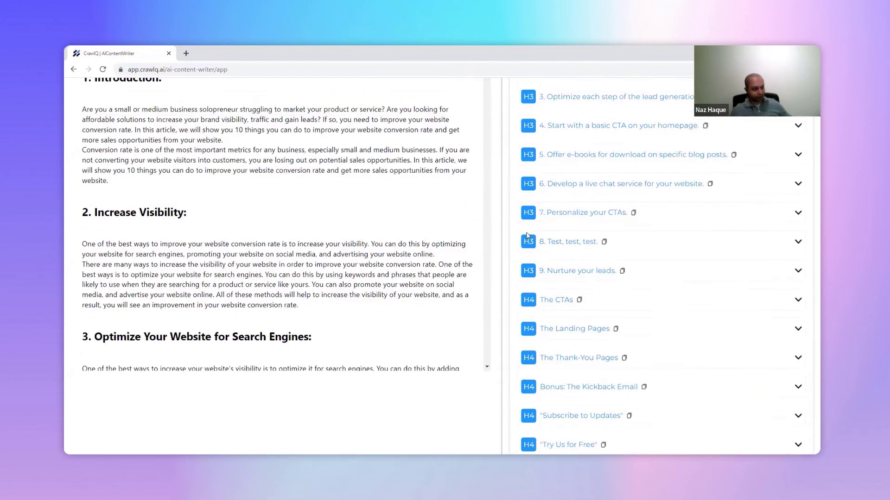
scroll(527, 235, up, 5)
- Examine the available writing modes and the requirements for enabling the URL and Sales Copywriting modes
click(266, 114)
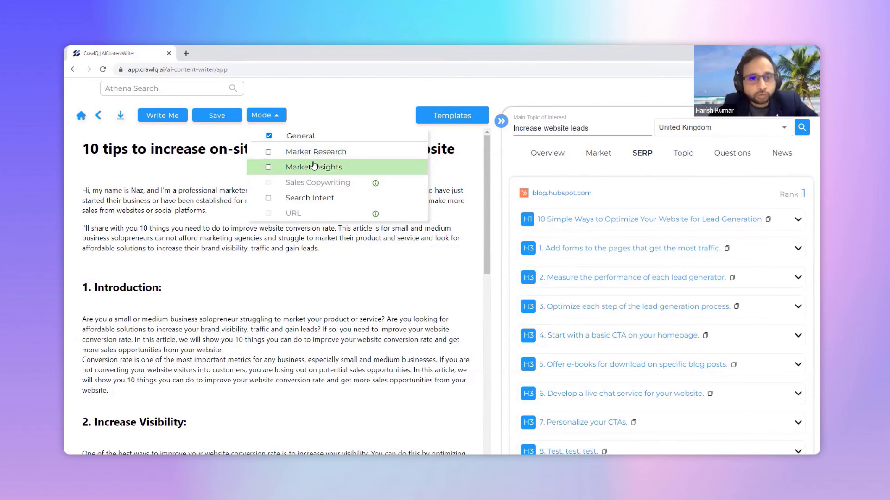
triple_click(311, 201)
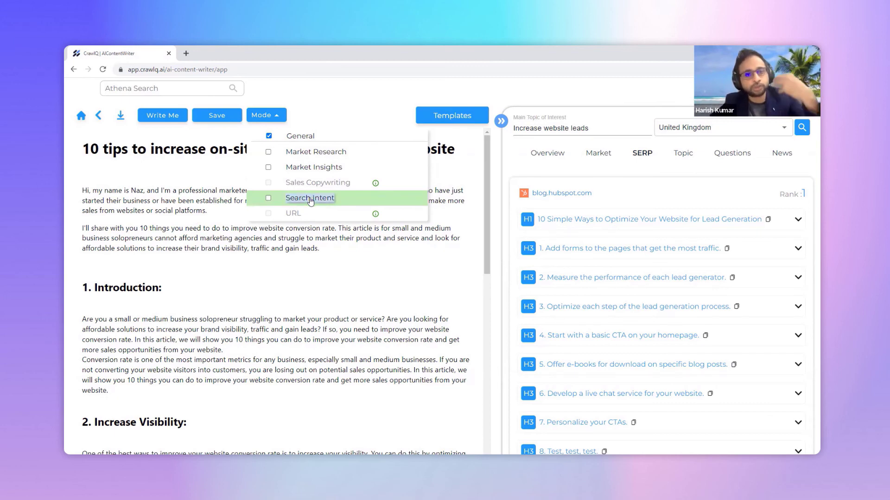
click(334, 190)
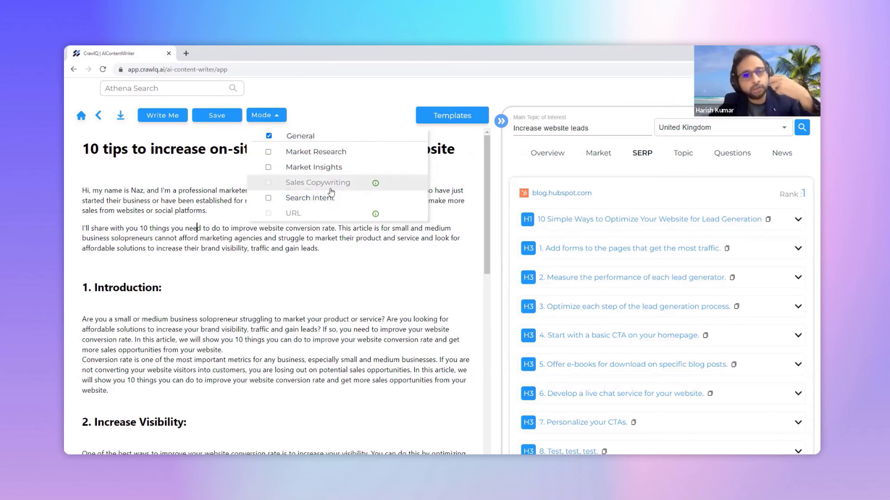
triple_click(319, 198)
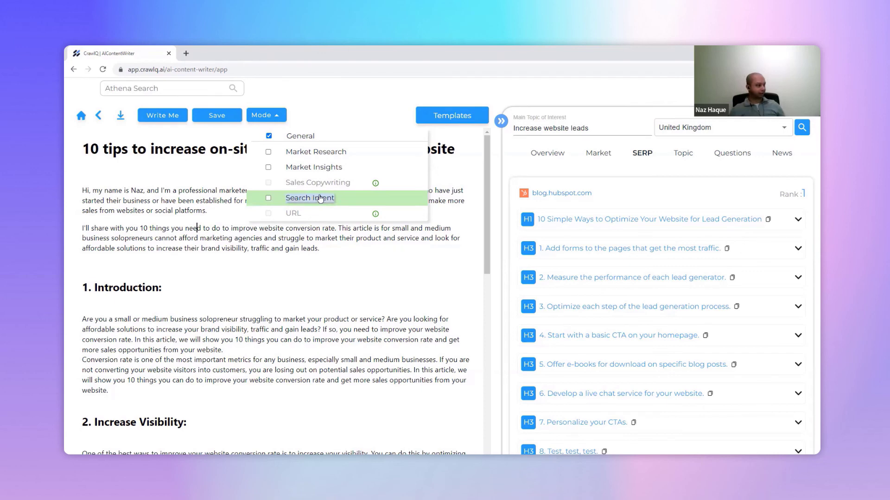
click(315, 185)
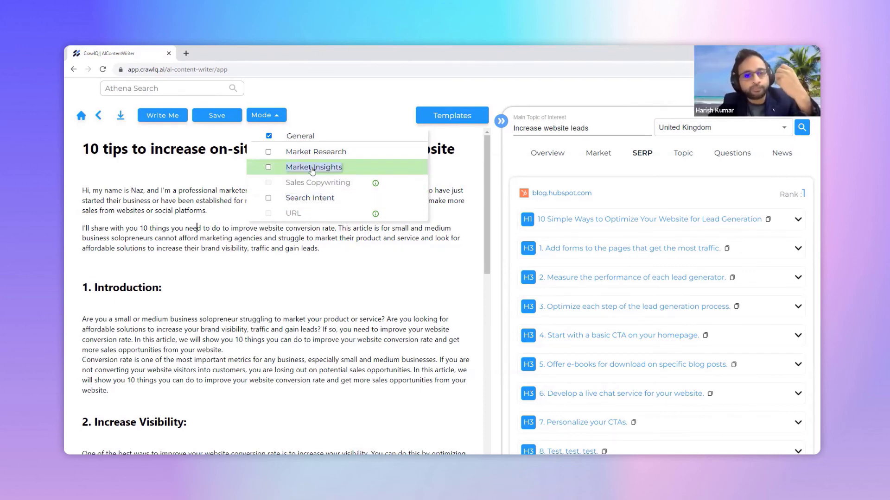
mouse_move(375, 215)
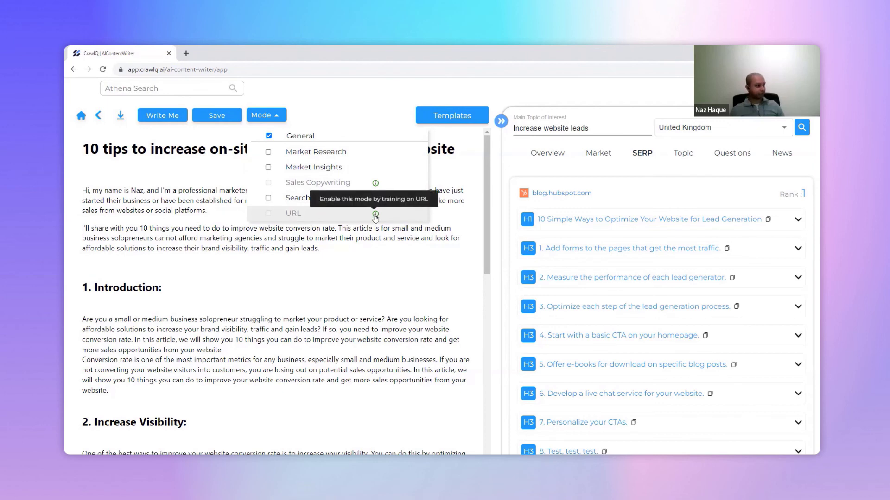
mouse_move(374, 190)
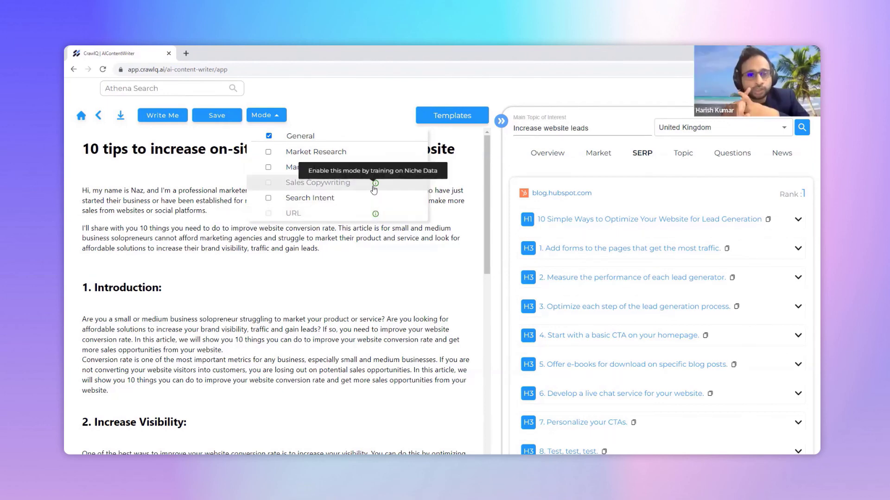